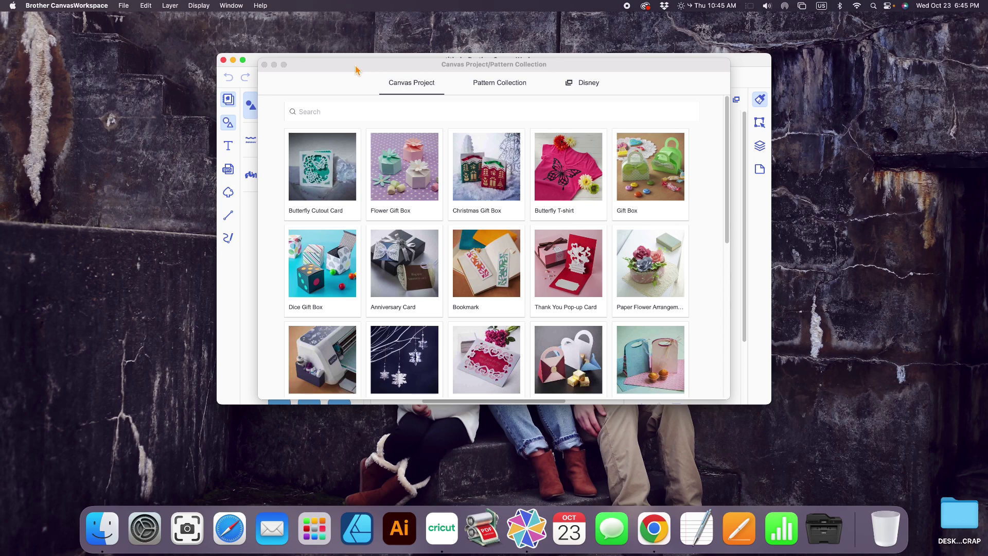
Close the Canvas Project/Pattern Collection window to reveal the blank untitled mat
{"action": "left_click_drag", "start_coordinate": [355, 69], "coordinate": [363, 79]}
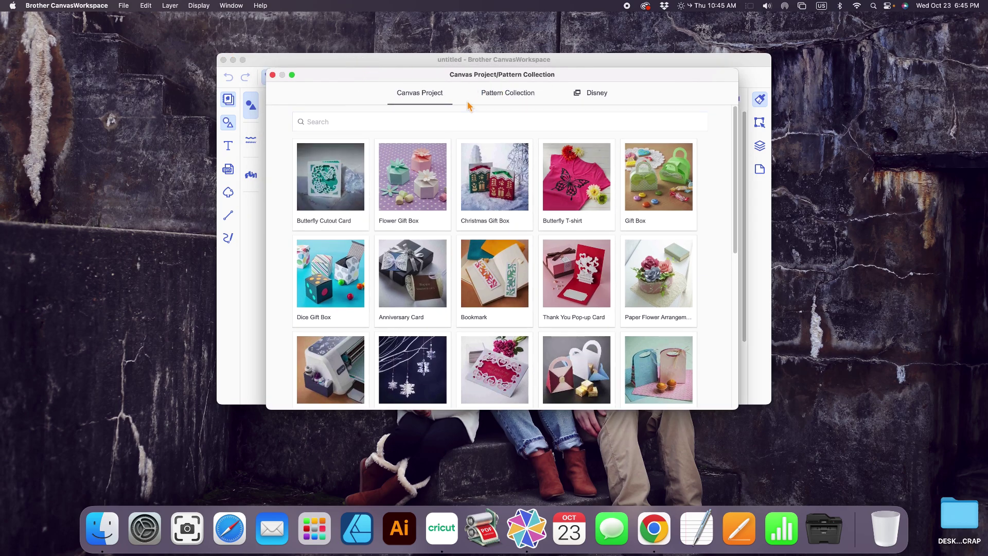
{"action": "left_click_drag", "start_coordinate": [422, 78], "coordinate": [418, 83]}
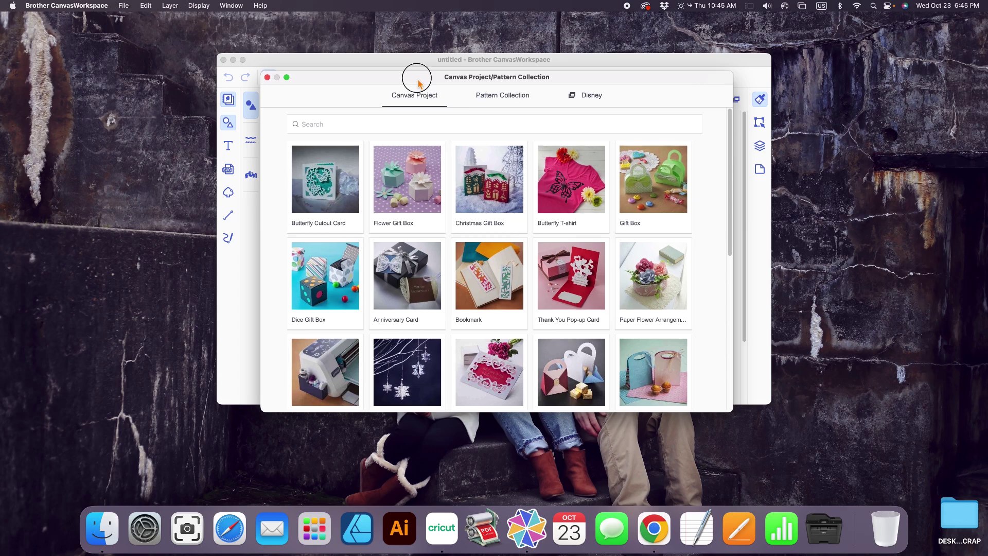
{"action": "left_click", "coordinate": [267, 78]}
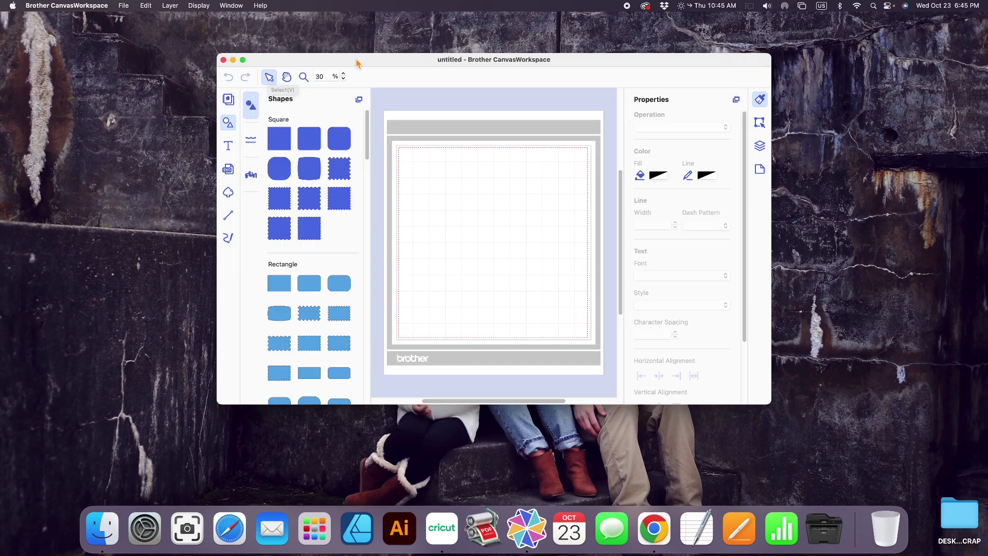
Enlarge the workspace window to fill the screen and set the mat's zoom to 40%
{"action": "left_click_drag", "start_coordinate": [382, 66], "coordinate": [358, 54]}
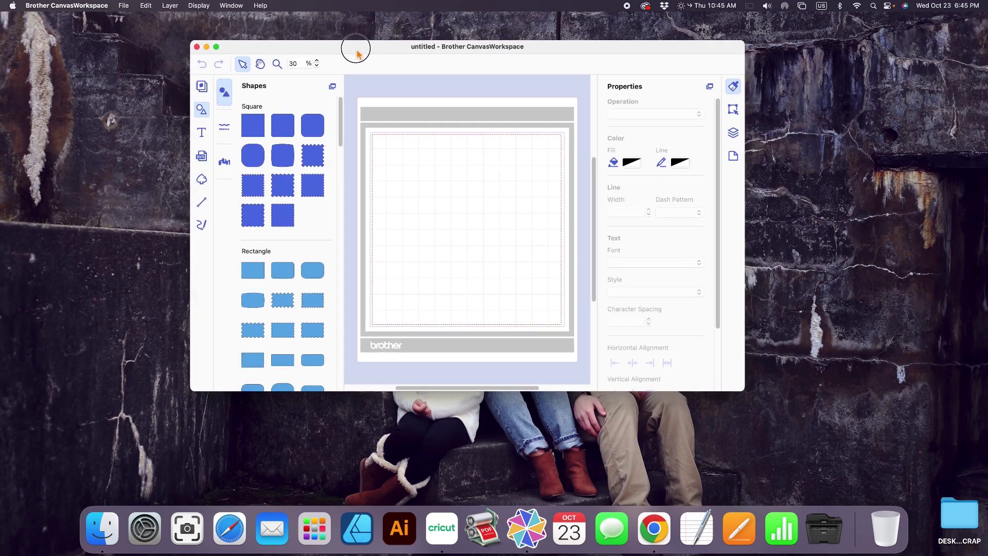
{"action": "double_click", "coordinate": [608, 55]}
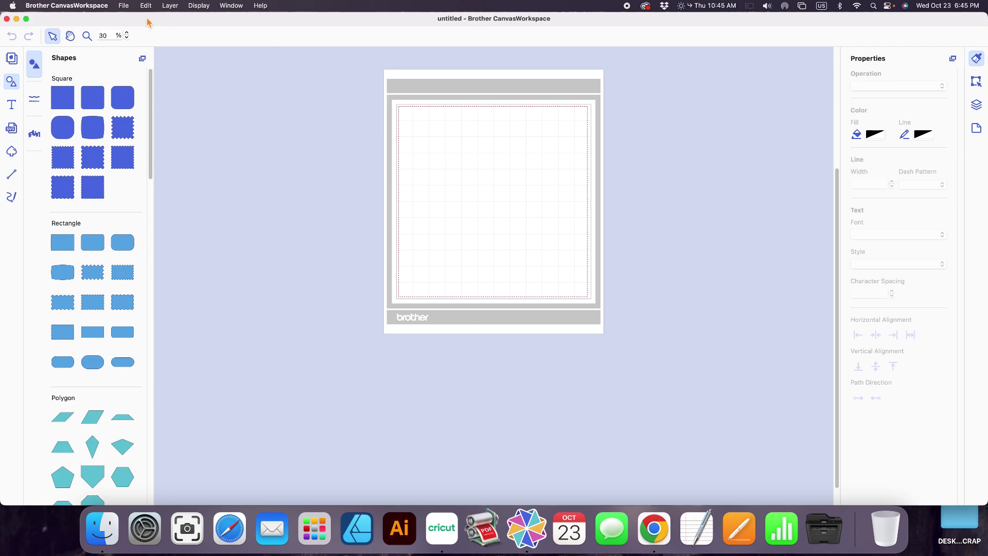
{"action": "left_click", "coordinate": [127, 33]}
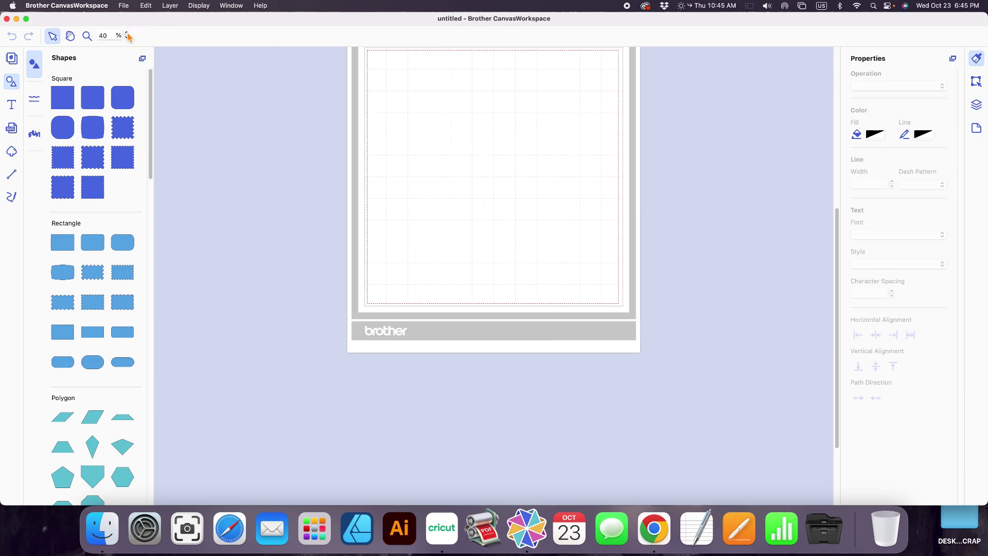
{"action": "left_click_drag", "start_coordinate": [837, 236], "coordinate": [823, 177]}
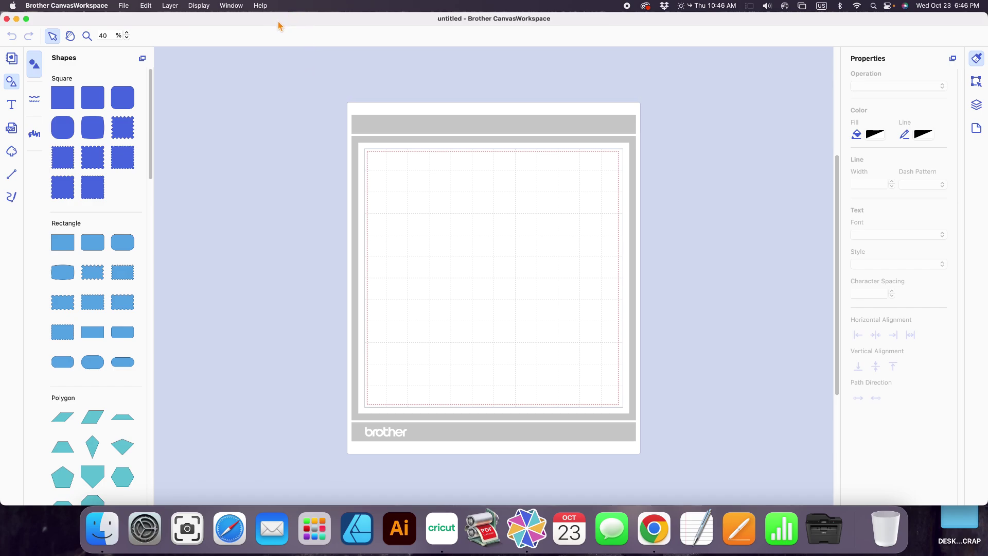
Import the file christmas-cabin-in-the-woods-pop-up-box-card.svg onto the mat
{"action": "left_click", "coordinate": [12, 132]}
{"action": "left_click", "coordinate": [13, 130]}
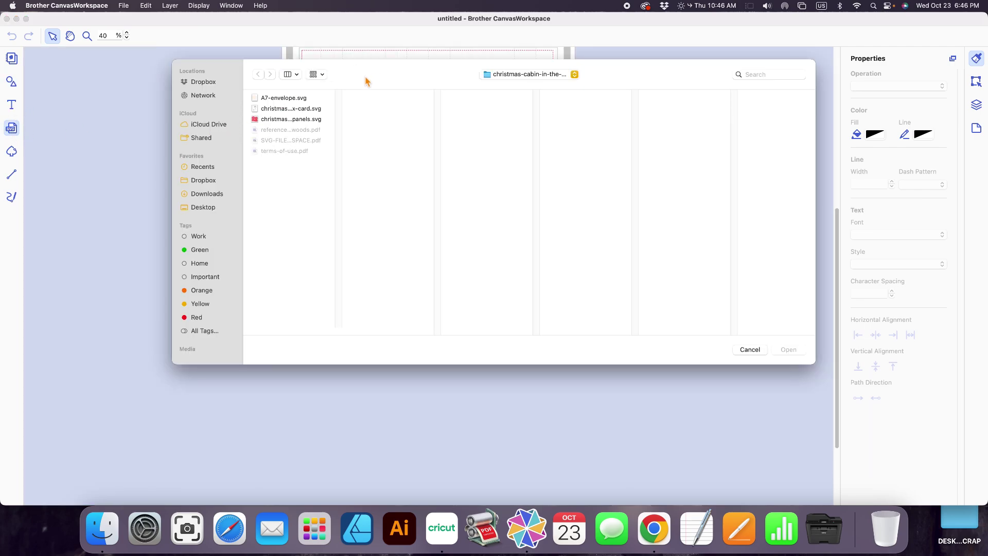
{"action": "left_click", "coordinate": [260, 109]}
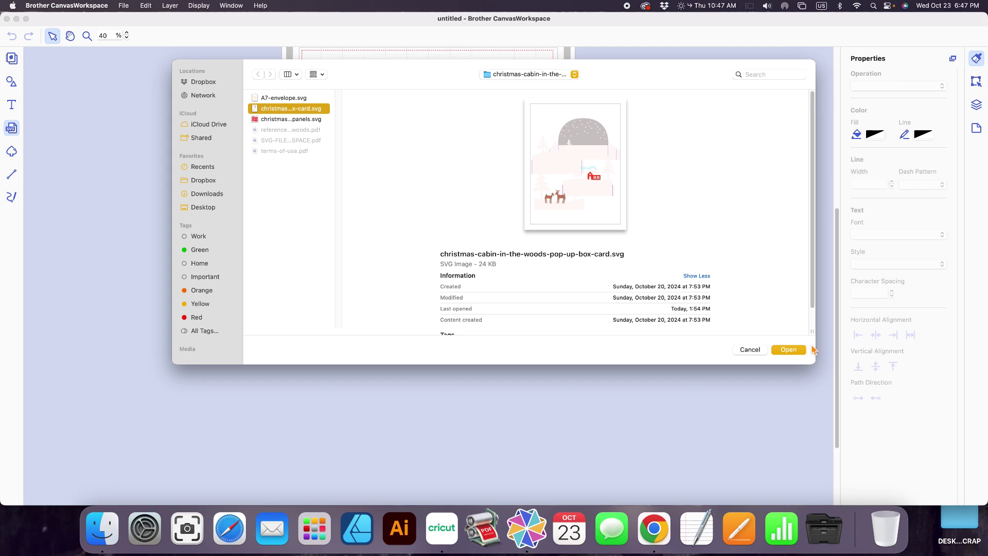
{"action": "left_click", "coordinate": [793, 352]}
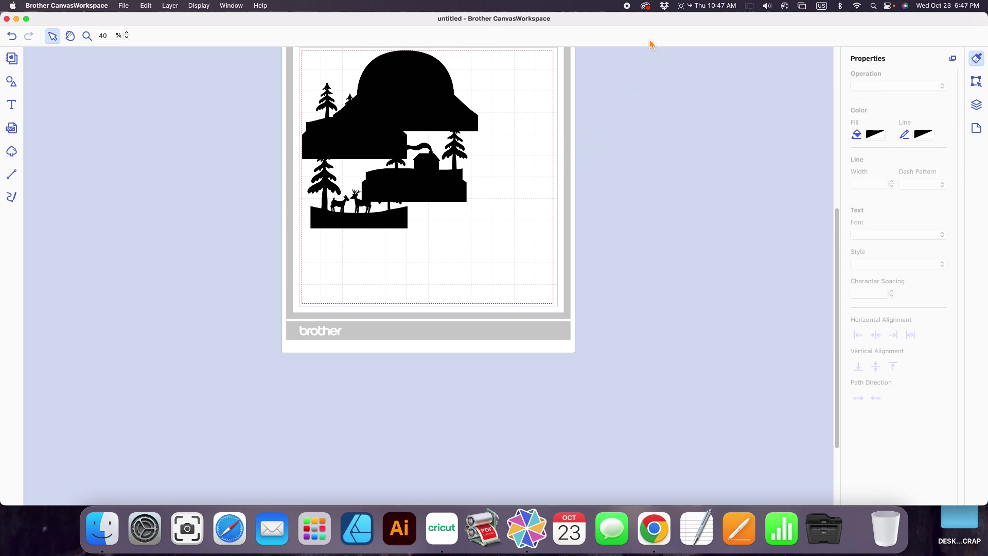
Show the layer list and group all the imported shapes into one object
{"action": "left_click", "coordinate": [976, 106]}
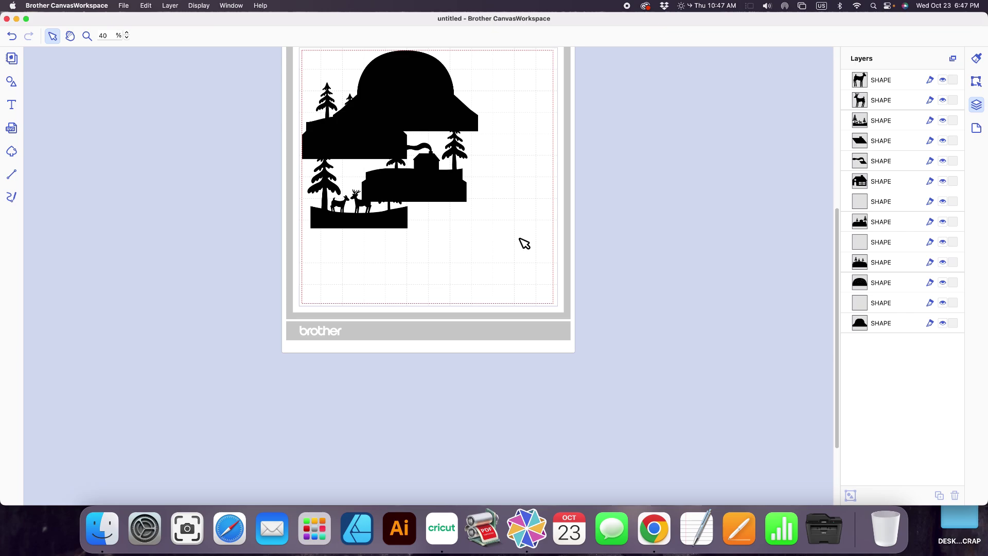
{"action": "left_click", "coordinate": [509, 256]}
{"action": "left_click_drag", "start_coordinate": [510, 256], "coordinate": [287, 58]}
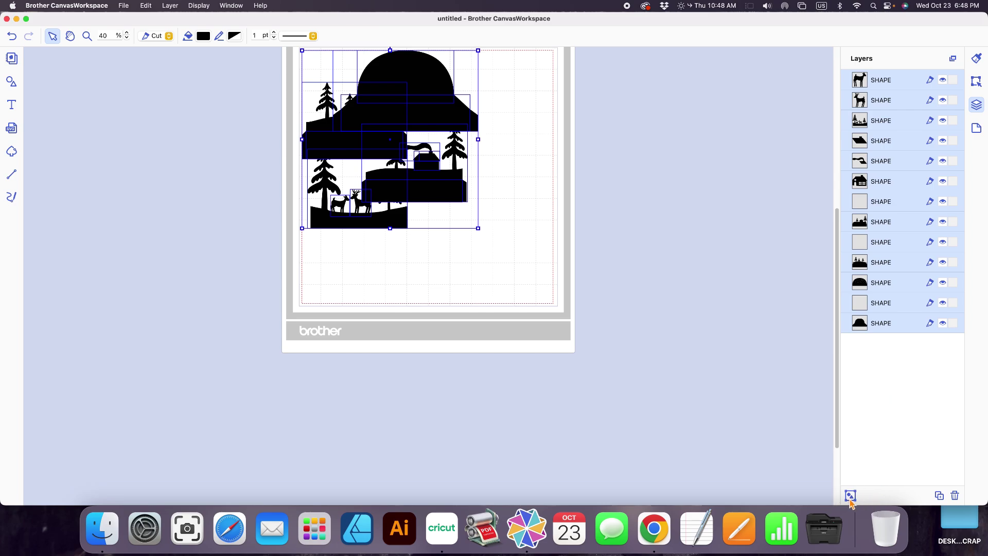
{"action": "left_click", "coordinate": [850, 495]}
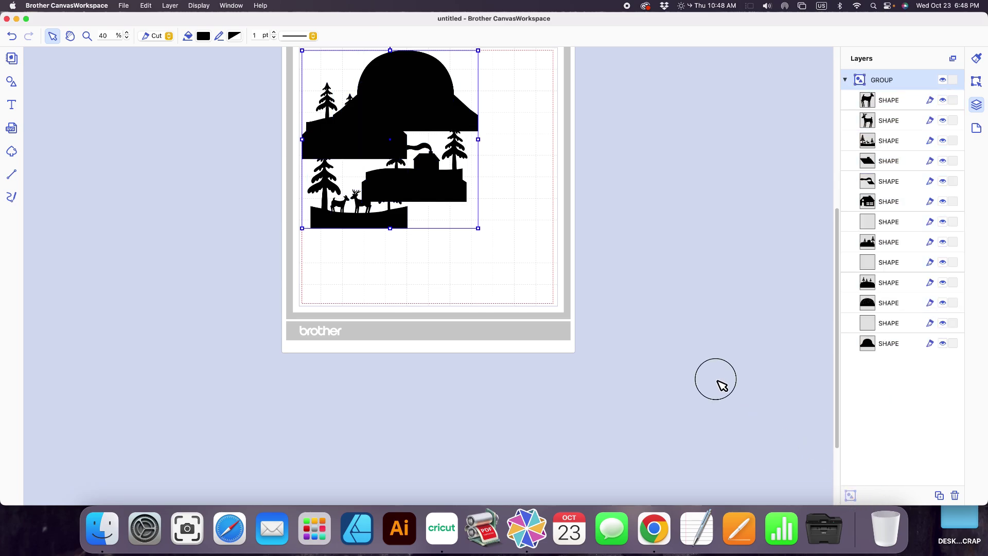
{"action": "left_click", "coordinate": [718, 382]}
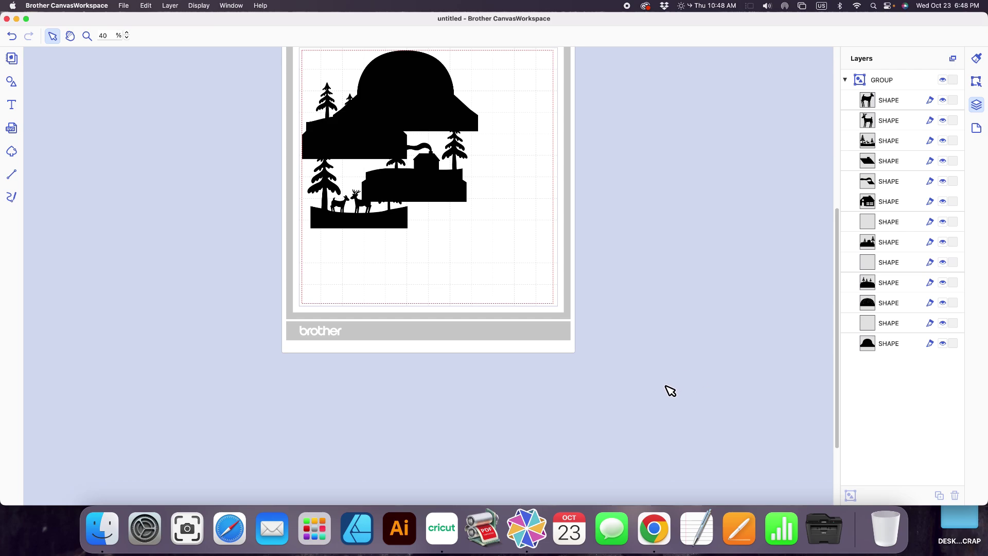
Switch to Cricut Design Space and add the uploaded Christmas cabin pop-up card design to the canvas
{"action": "left_click", "coordinate": [446, 533]}
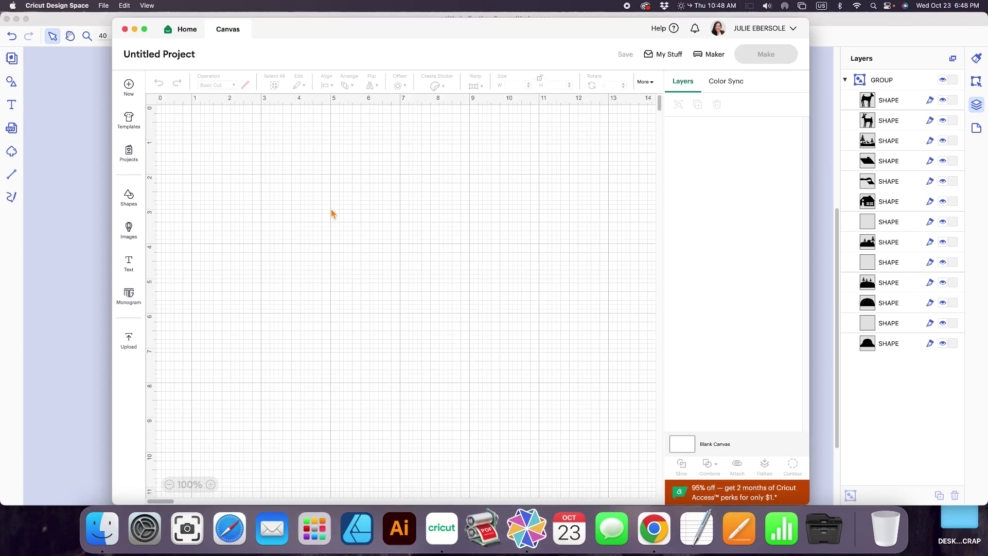
{"action": "left_click", "coordinate": [130, 339]}
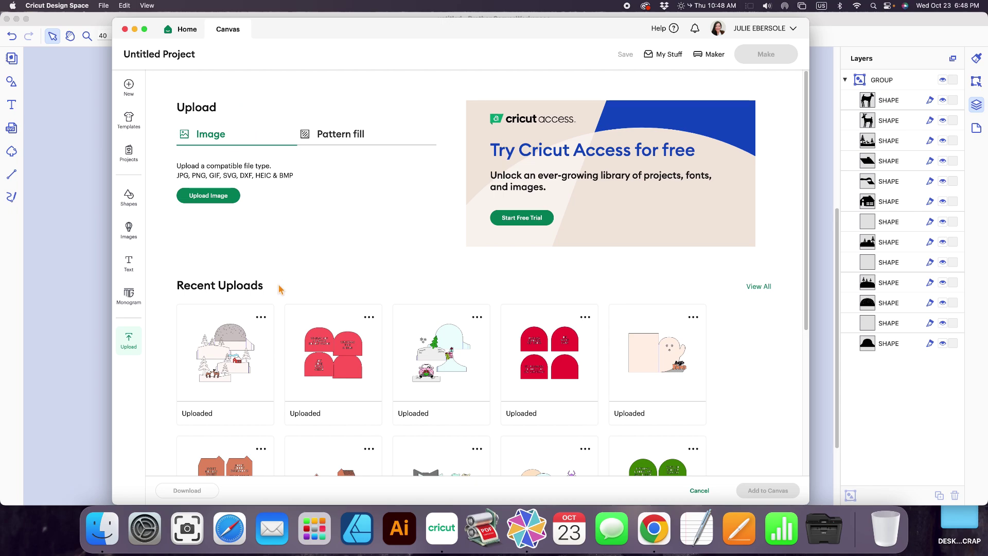
{"action": "left_click", "coordinate": [241, 372]}
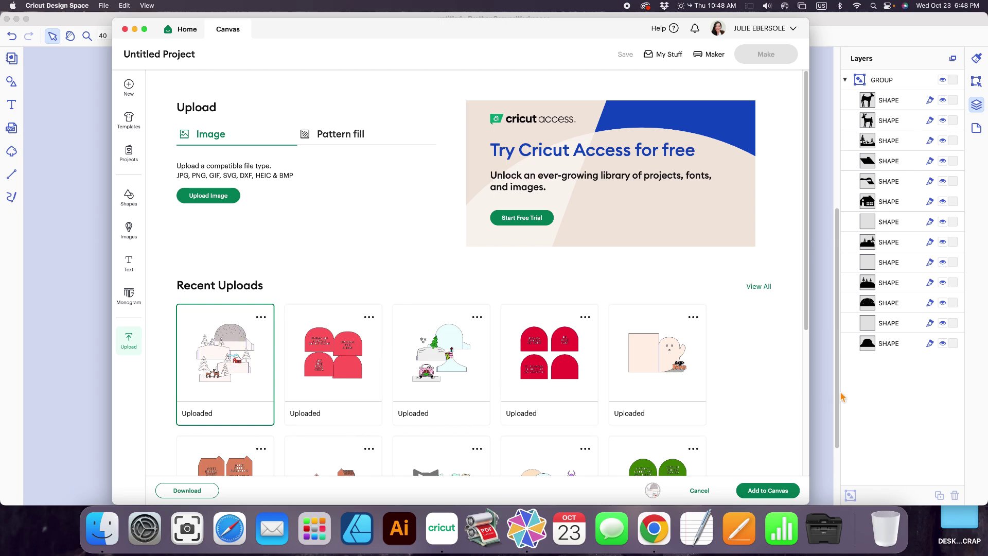
{"action": "left_click", "coordinate": [780, 500]}
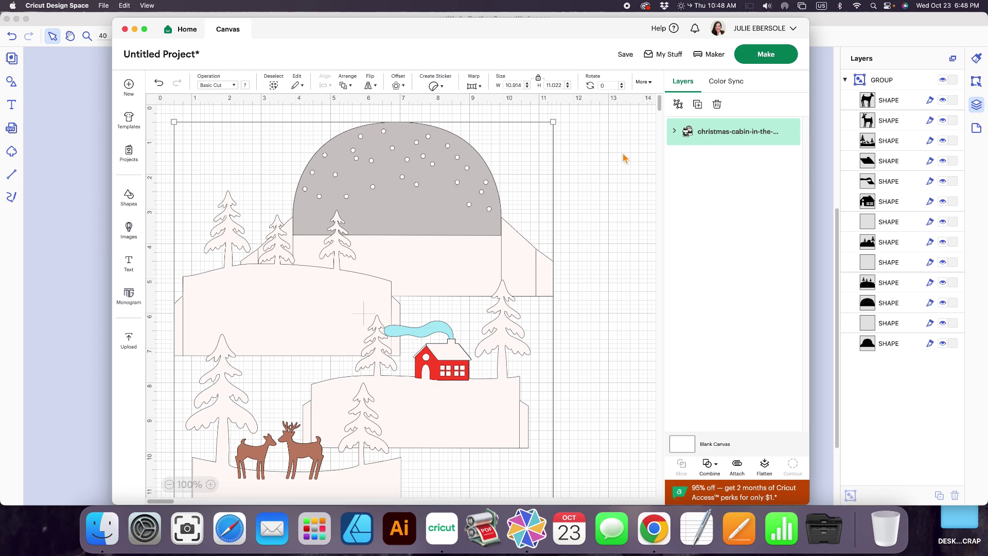
Expand the cabin design's layer group, compare its layers with those in CanvasWorkspace, and collapse it again
{"action": "left_click", "coordinate": [675, 132]}
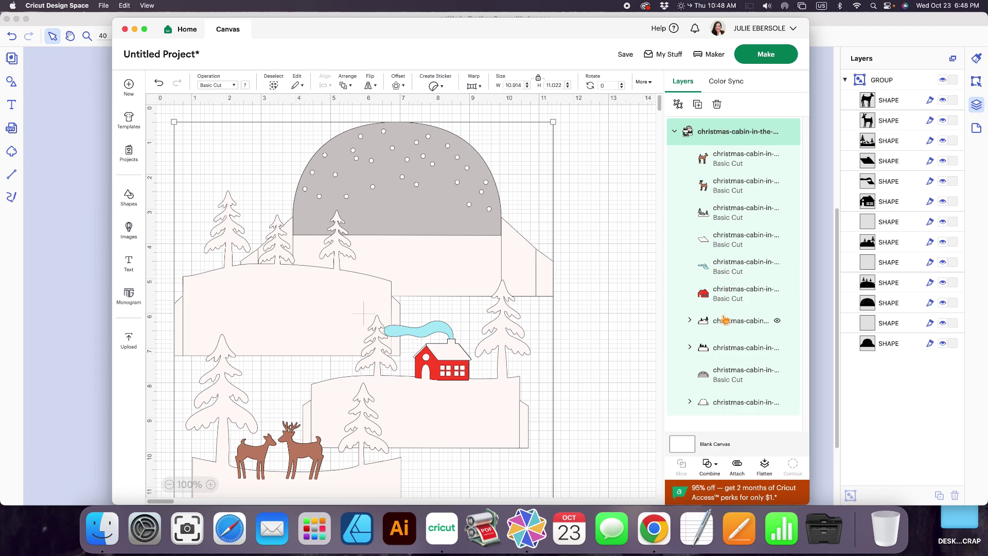
{"action": "left_click", "coordinate": [728, 321]}
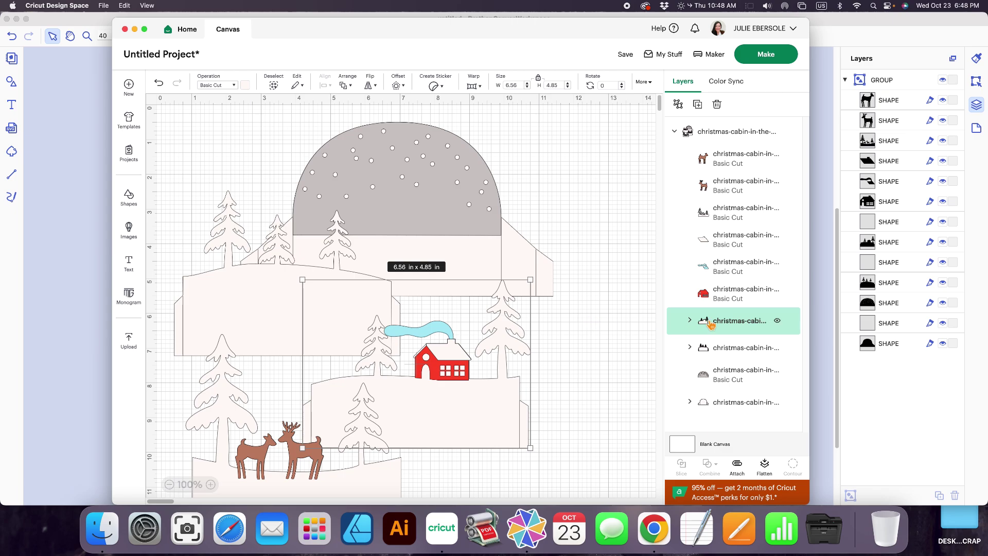
{"action": "left_click", "coordinate": [589, 332]}
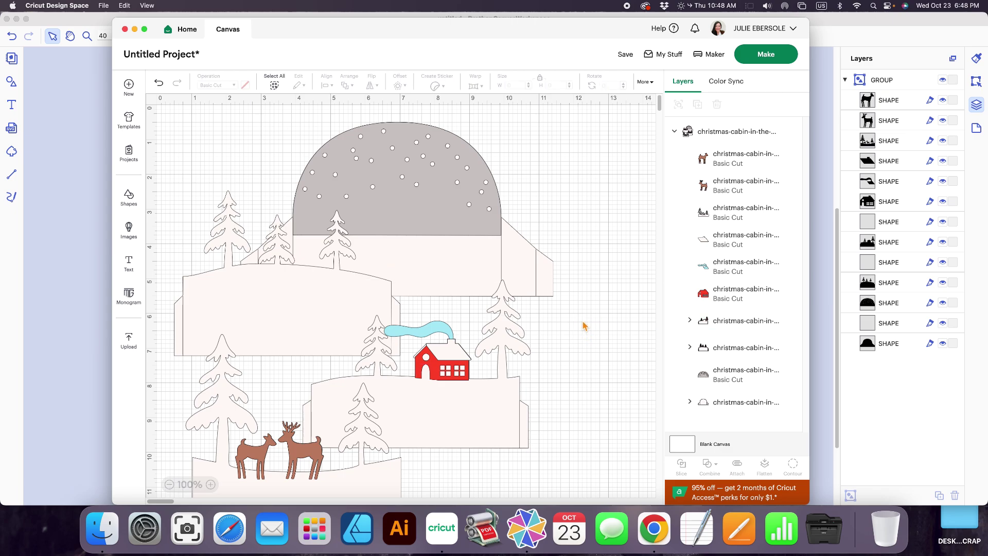
{"action": "left_click", "coordinate": [523, 31]}
{"action": "left_click_drag", "start_coordinate": [523, 32], "coordinate": [480, 398]}
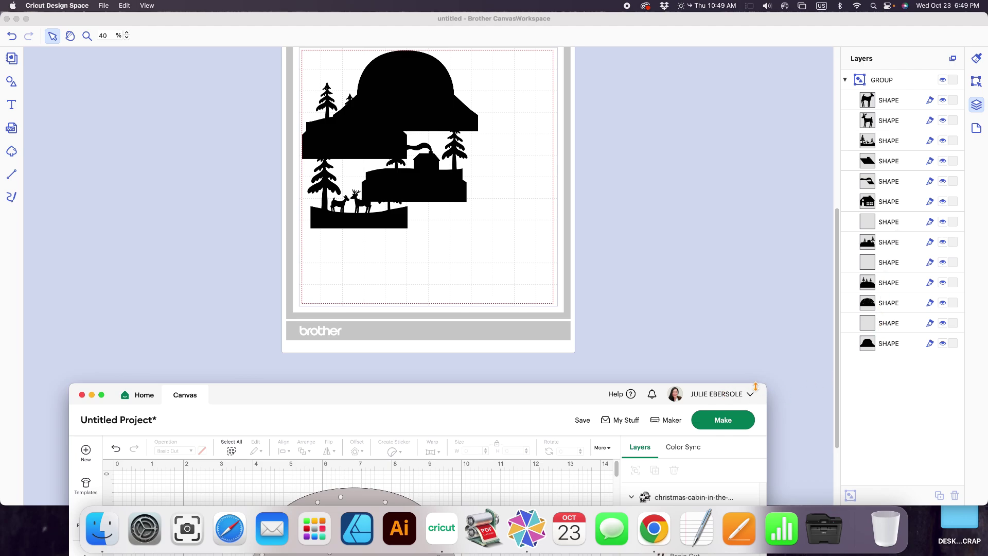
{"action": "left_click_drag", "start_coordinate": [519, 391], "coordinate": [510, 113]}
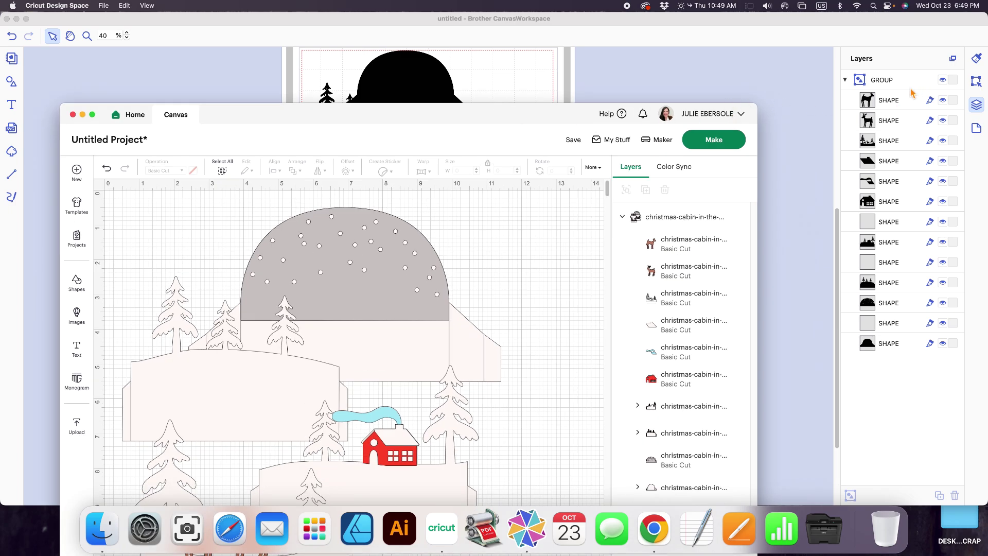
{"action": "left_click", "coordinate": [527, 115]}
{"action": "left_click_drag", "start_coordinate": [527, 114], "coordinate": [541, 33]}
{"action": "left_click", "coordinate": [636, 135]}
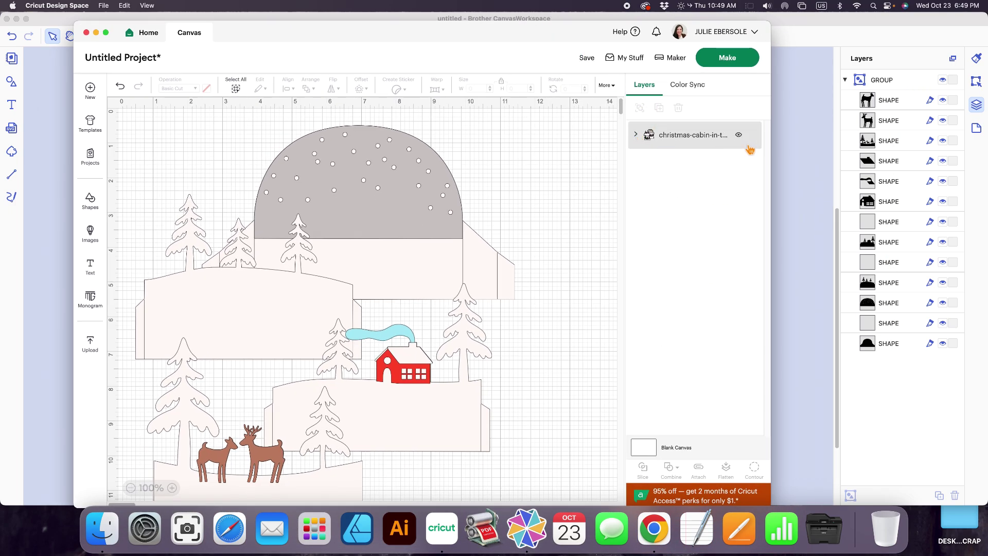
Select the whole cabin design to check its correct width and height, and return to Brother CanvasWorkspace
{"action": "left_click", "coordinate": [437, 198]}
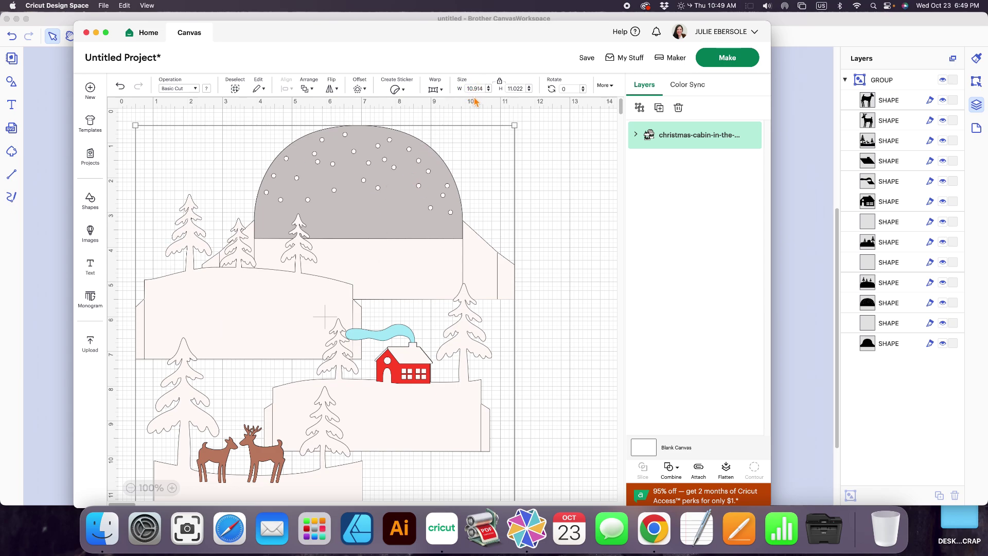
{"action": "left_click", "coordinate": [500, 83]}
{"action": "left_click_drag", "start_coordinate": [494, 26], "coordinate": [429, 360]}
{"action": "left_click", "coordinate": [502, 154]}
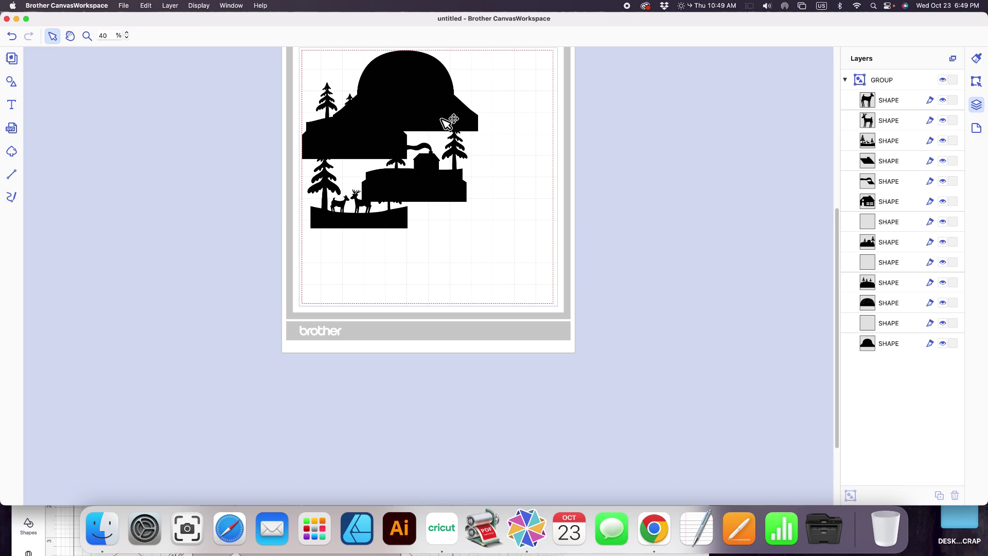
Resize the grouped cabin design to a width of 10.914 inches with its aspect ratio maintained, and deselect it
{"action": "left_click", "coordinate": [395, 108]}
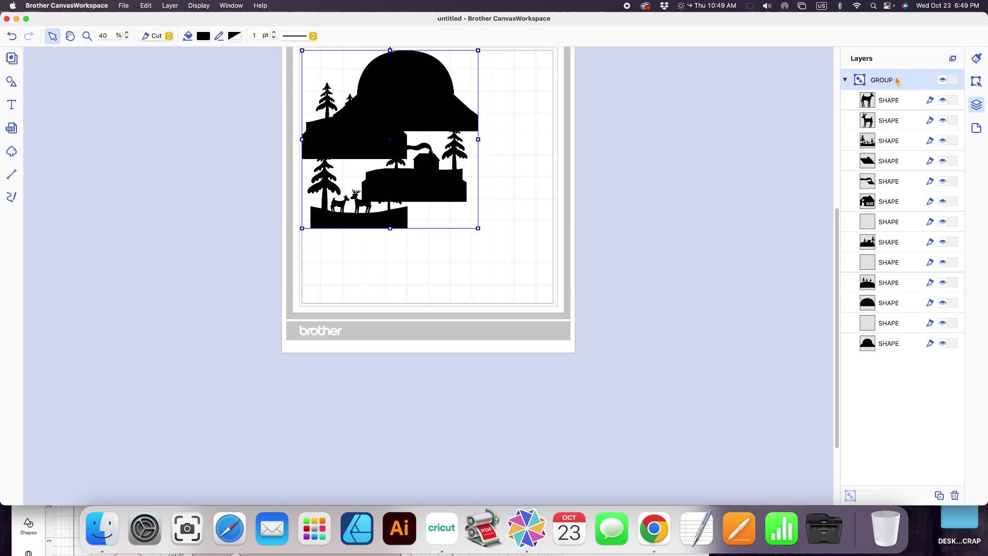
{"action": "left_click", "coordinate": [975, 84]}
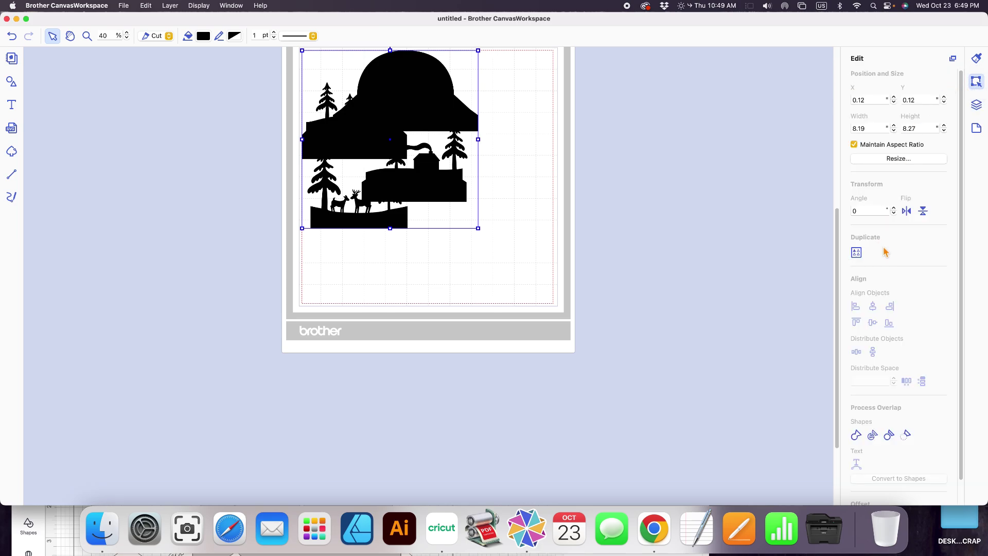
{"action": "left_click", "coordinate": [867, 129]}
{"action": "type", "text": "10"}
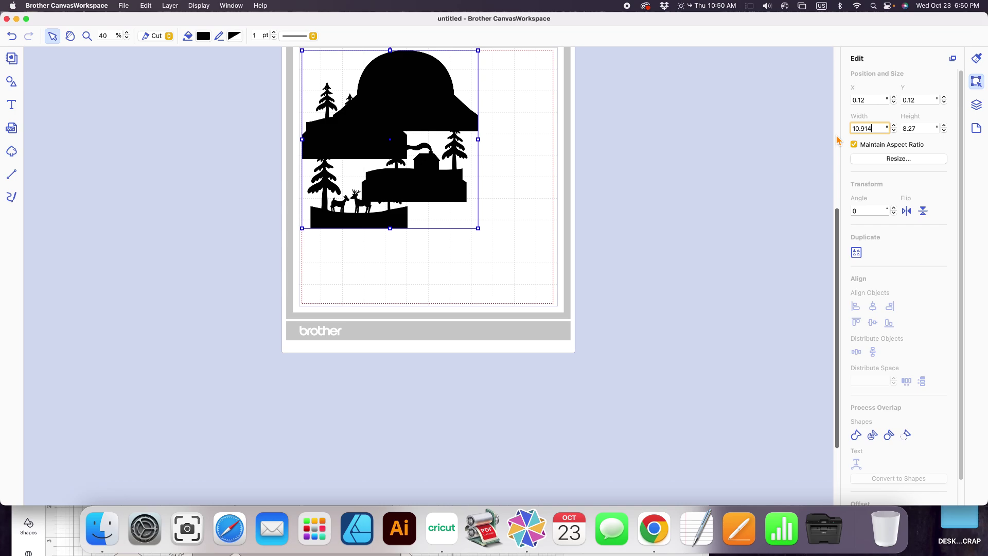
{"action": "key", "text": "Return"}
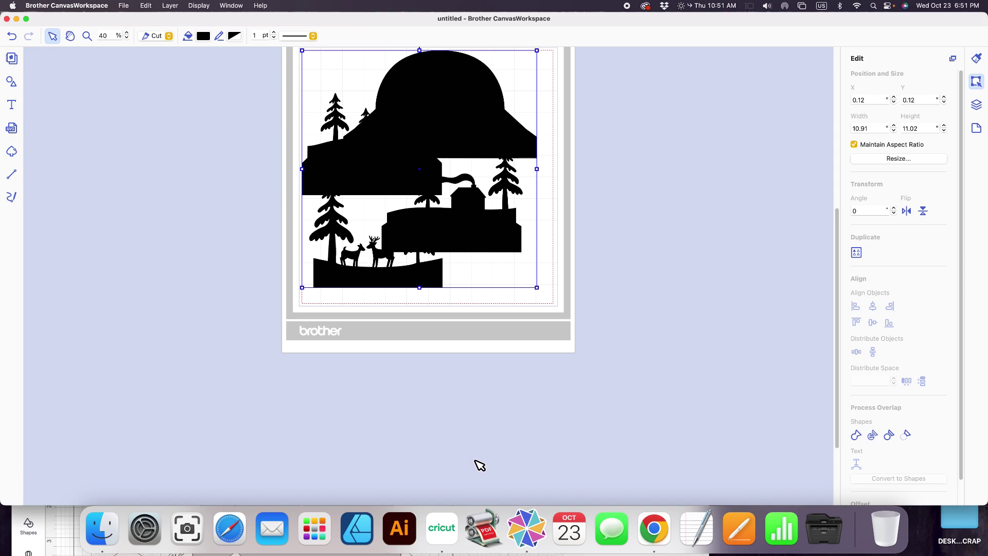
{"action": "scroll", "coordinate": [481, 466], "scroll_direction": "up", "scroll_amount": 3}
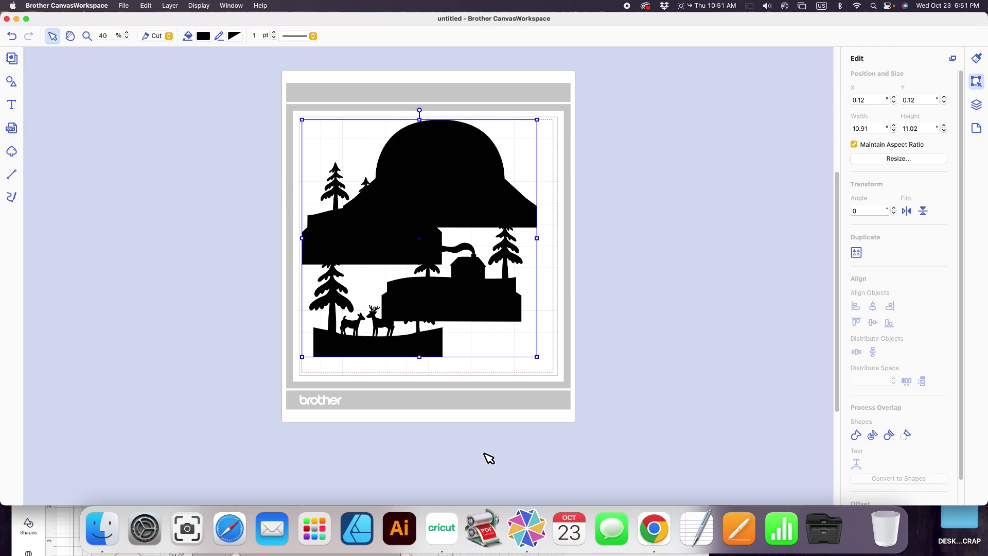
{"action": "left_click", "coordinate": [637, 234]}
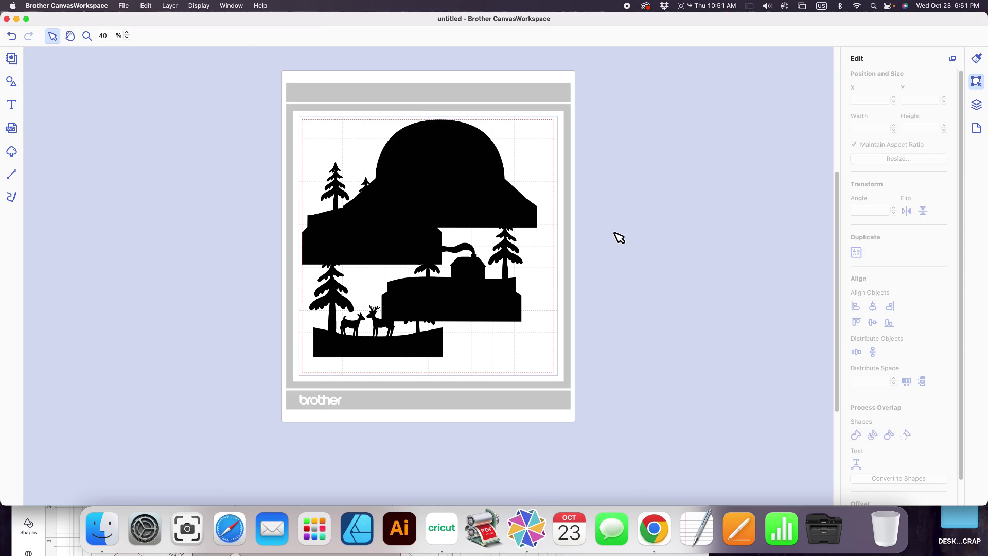
Ungroup the whole cabin design into separate shape layers and deselect them
{"action": "left_click", "coordinate": [977, 105]}
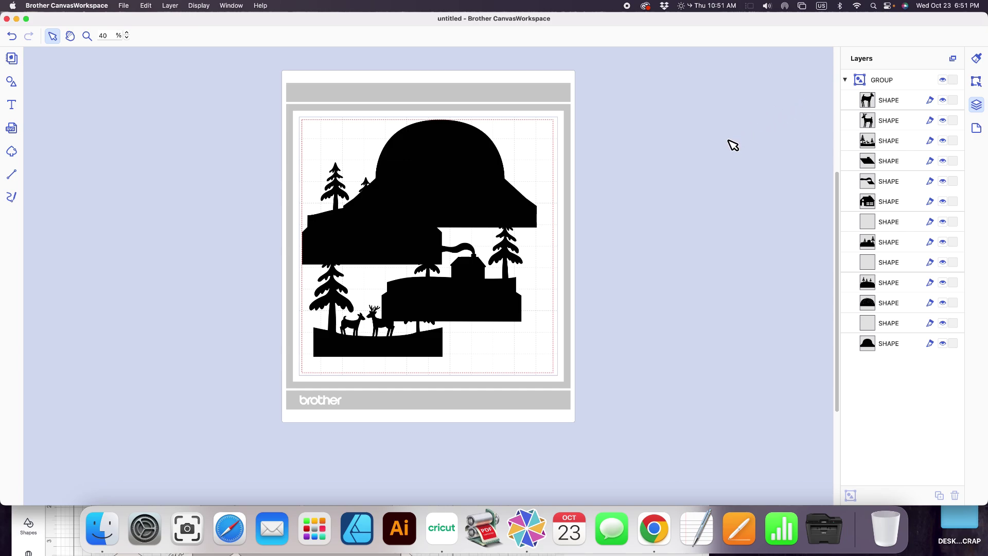
{"action": "left_click", "coordinate": [880, 81]}
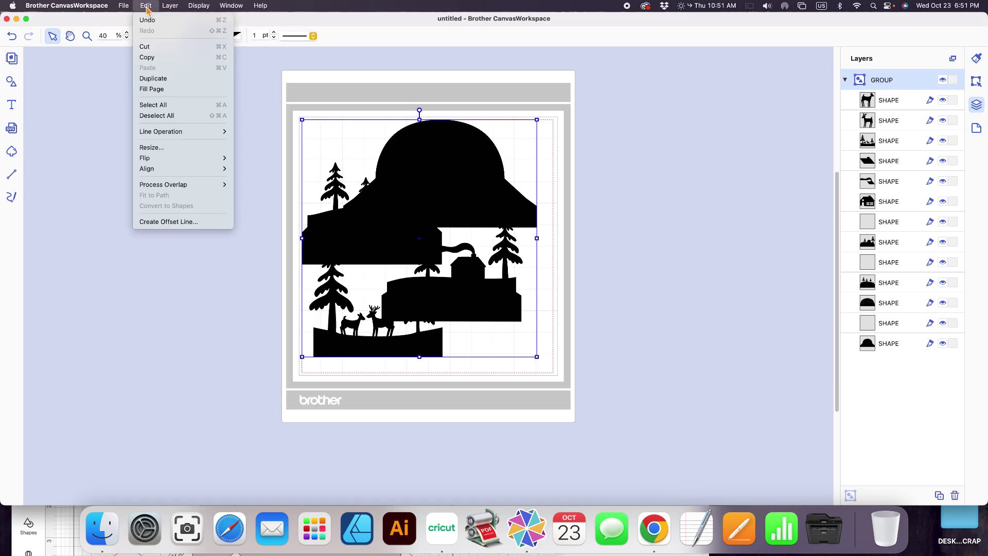
{"action": "mouse_move", "coordinate": [170, 7]}
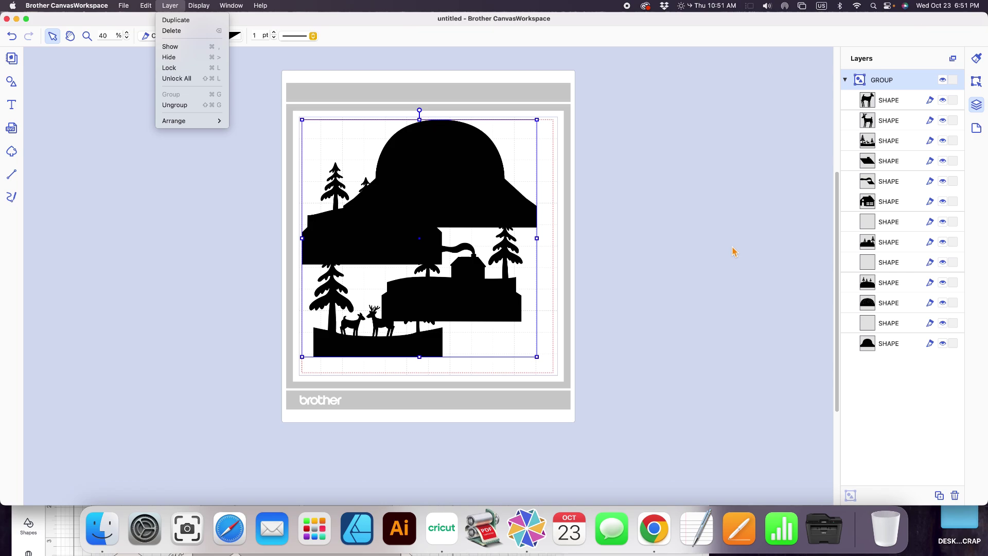
{"action": "key", "text": "shift+super+g"}
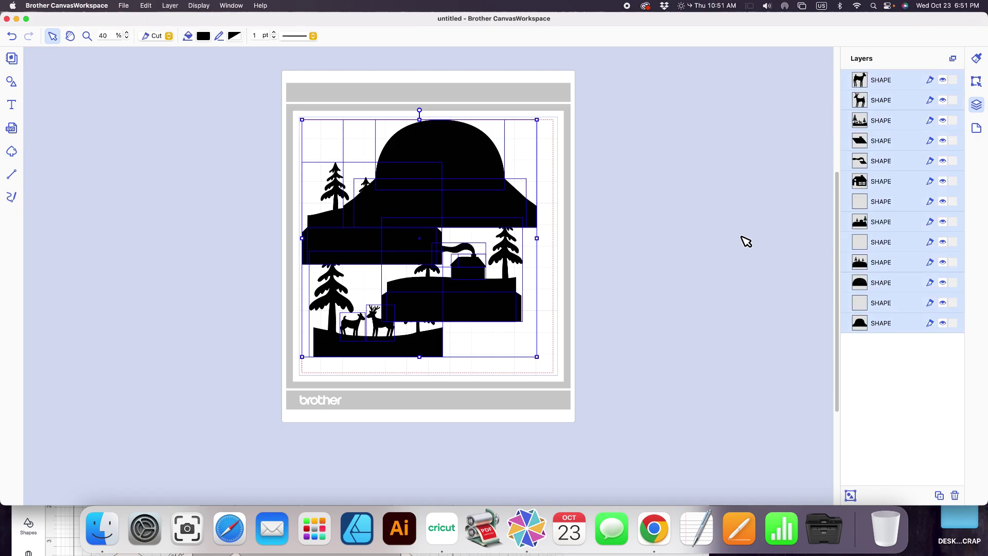
{"action": "left_click", "coordinate": [659, 257]}
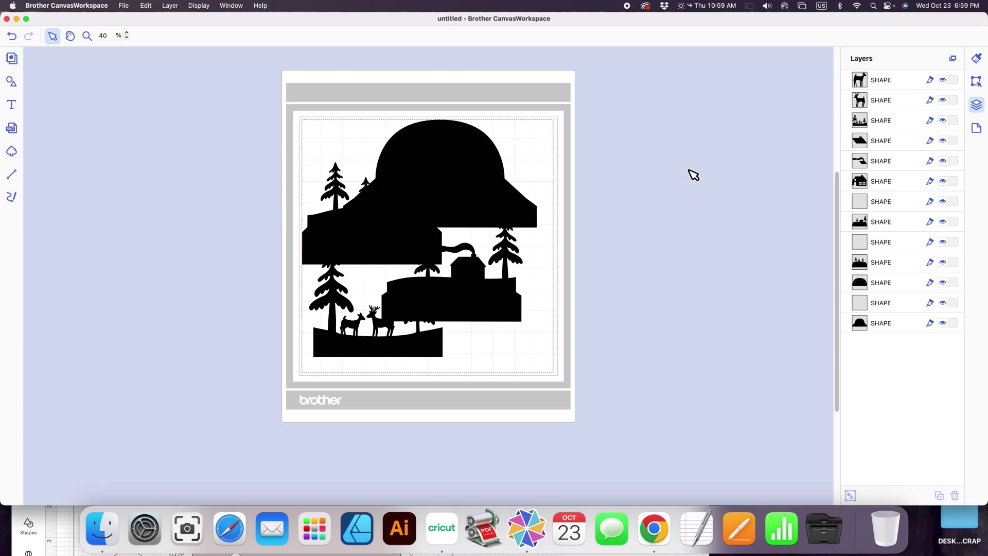
Group the two deer shape layers together
{"action": "left_click", "coordinate": [890, 84]}
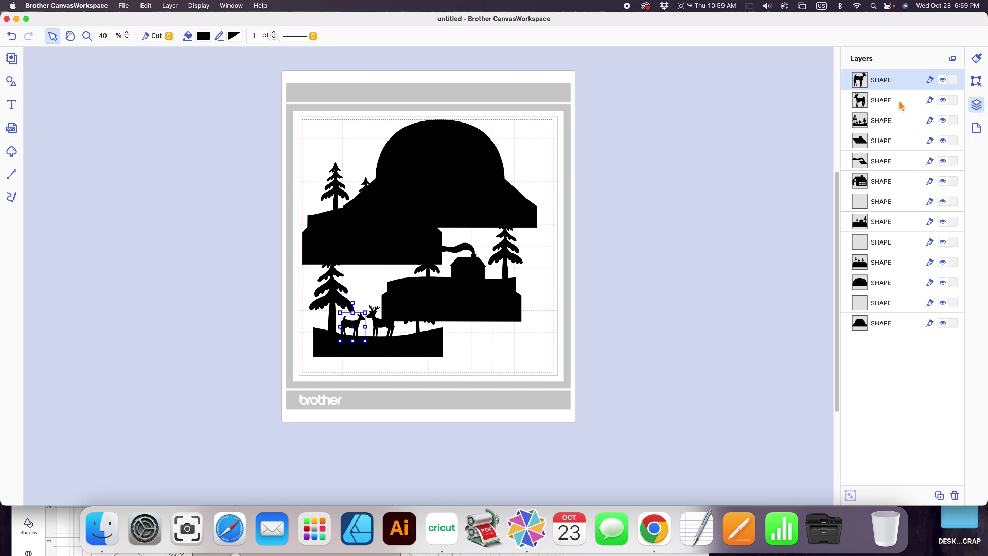
{"action": "left_click", "coordinate": [902, 104], "text": "shift"}
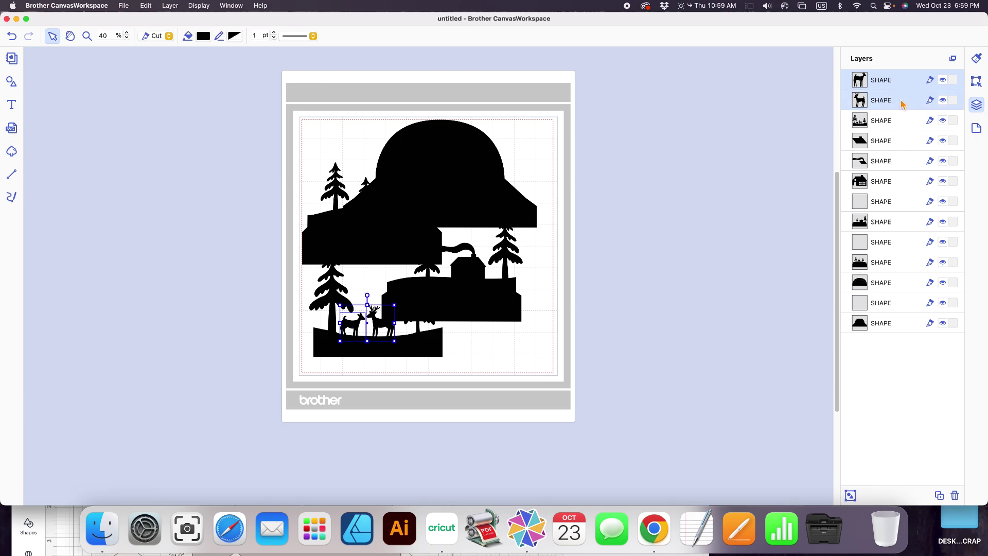
{"action": "left_click", "coordinate": [850, 495]}
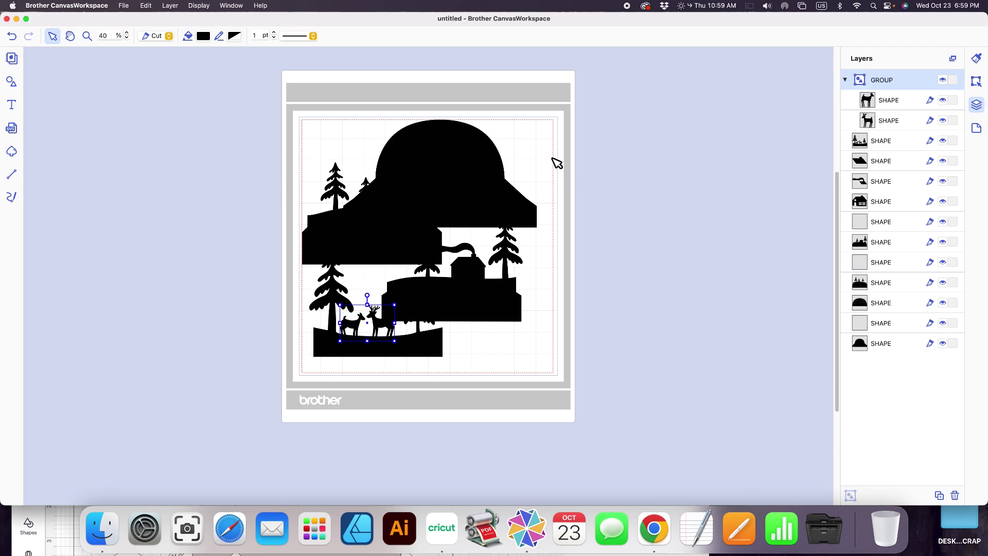
Fill the deer group with the Mocha brown pencil colour and shift the colour picker slightly upward
{"action": "left_click", "coordinate": [204, 36]}
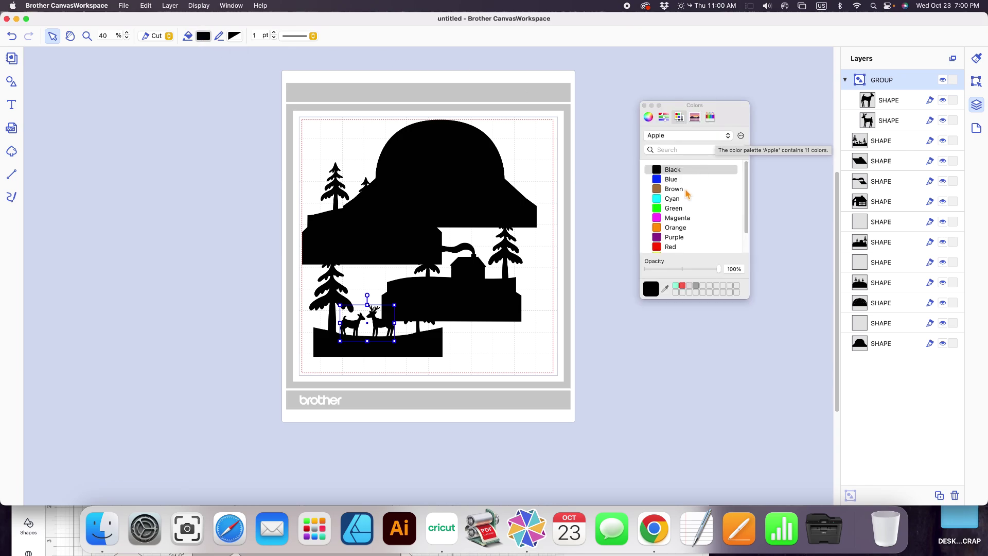
{"action": "left_click", "coordinate": [710, 118]}
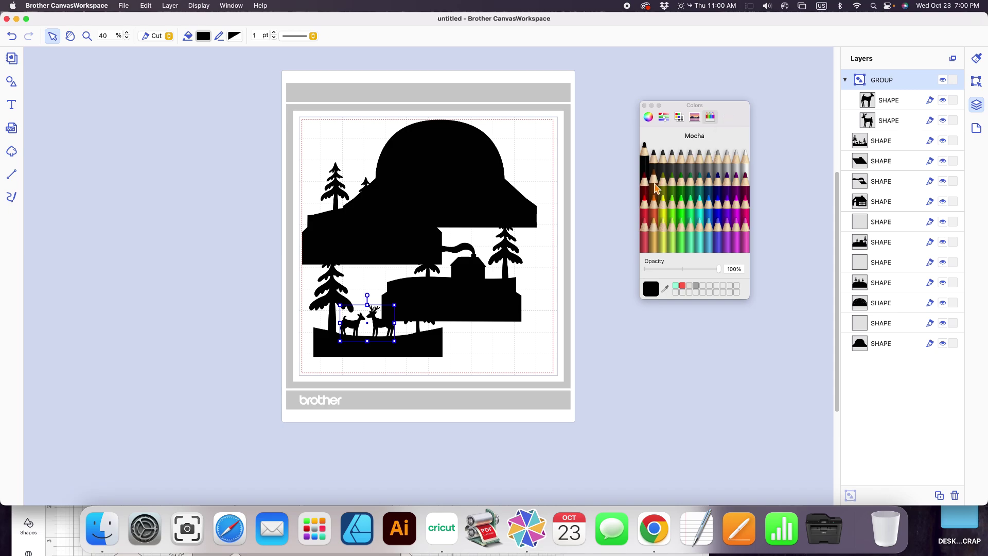
{"action": "left_click", "coordinate": [655, 186]}
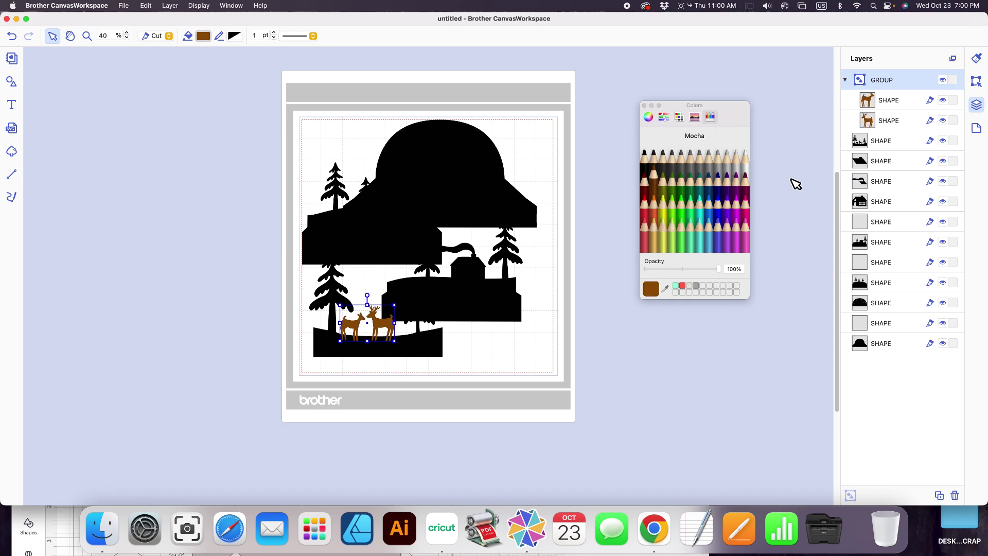
{"action": "left_click", "coordinate": [737, 115]}
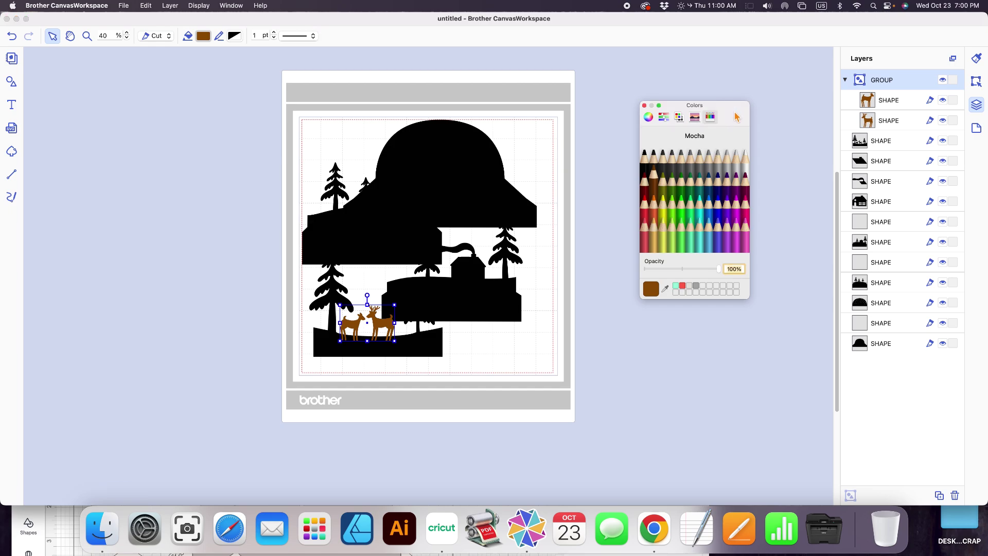
{"action": "left_click_drag", "start_coordinate": [733, 118], "coordinate": [733, 105]}
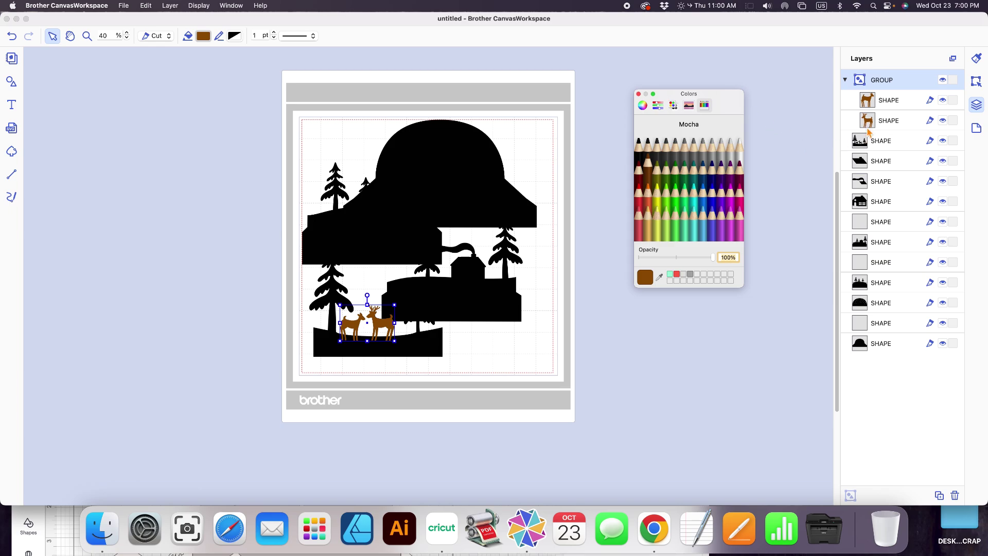
{"action": "left_click", "coordinate": [882, 81]}
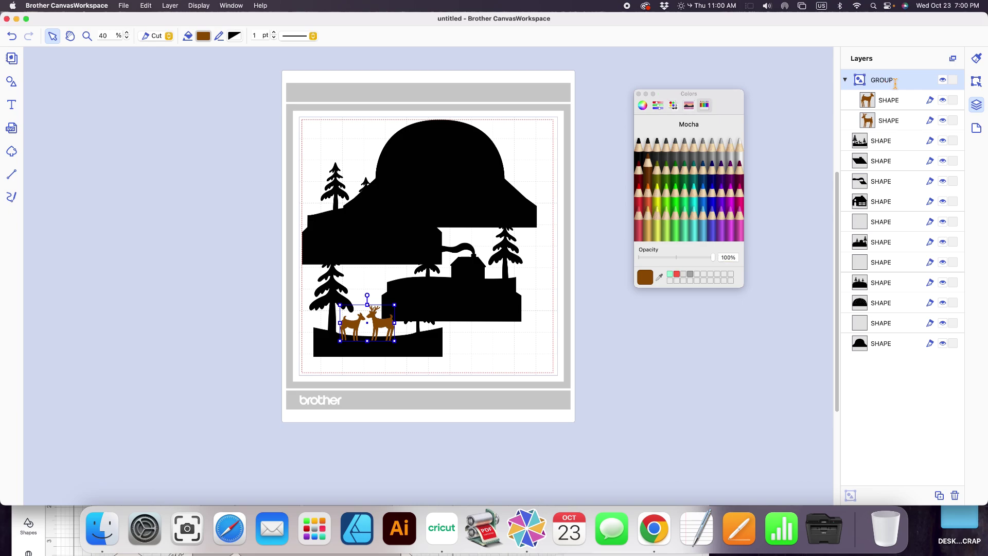
Select the front tree scene, roof, both middle tree scenes and back hill layers together, fill them with Mercury light grey, and deselect
{"action": "left_click", "coordinate": [894, 144]}
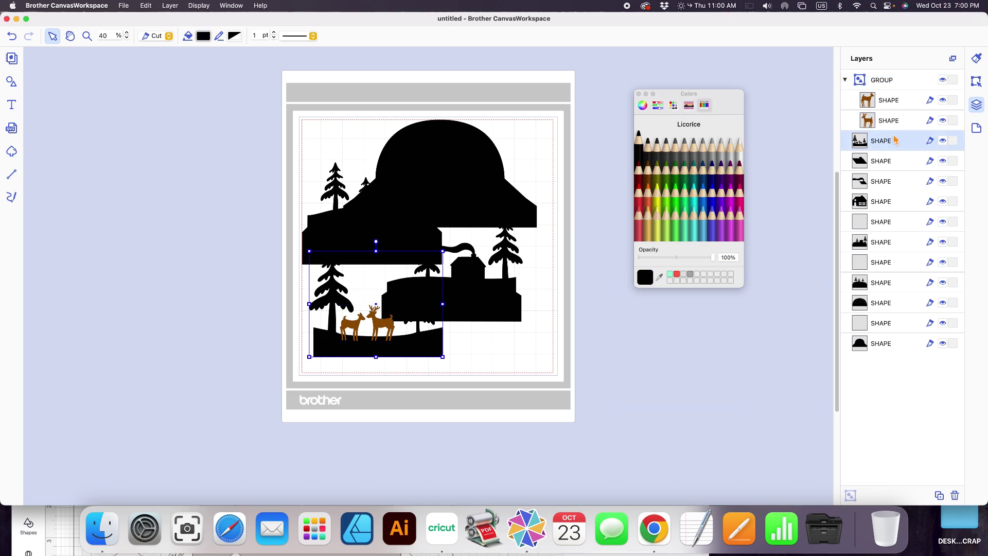
{"action": "left_click", "coordinate": [905, 162], "text": "shift"}
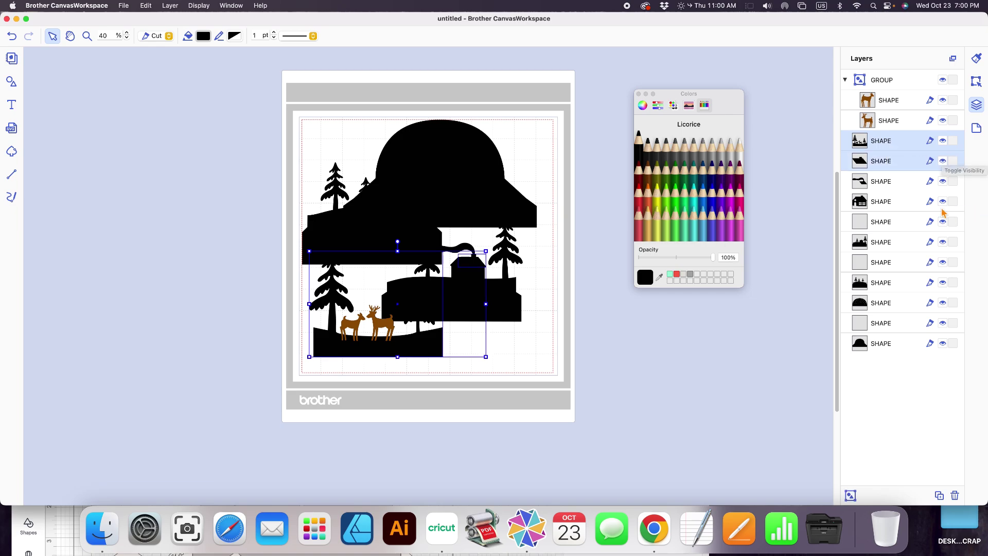
{"action": "left_click", "coordinate": [902, 246], "text": "shift"}
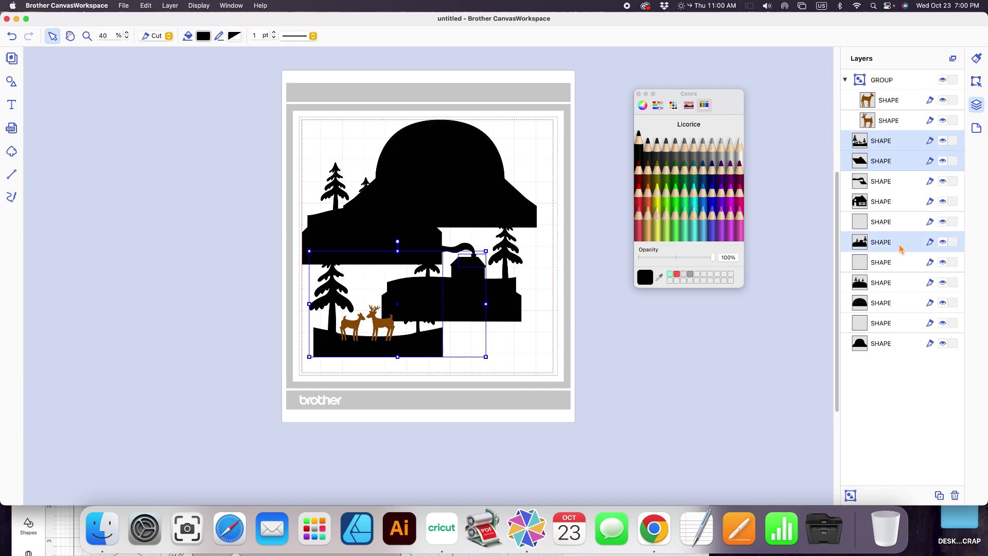
{"action": "left_click", "coordinate": [899, 285], "text": "shift"}
{"action": "left_click", "coordinate": [906, 346], "text": "shift"}
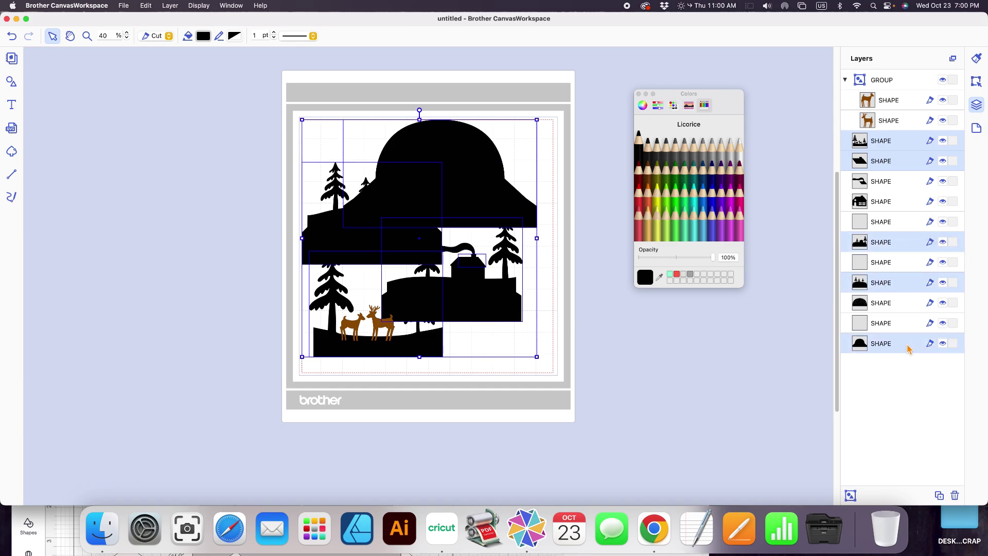
{"action": "left_click", "coordinate": [739, 142]}
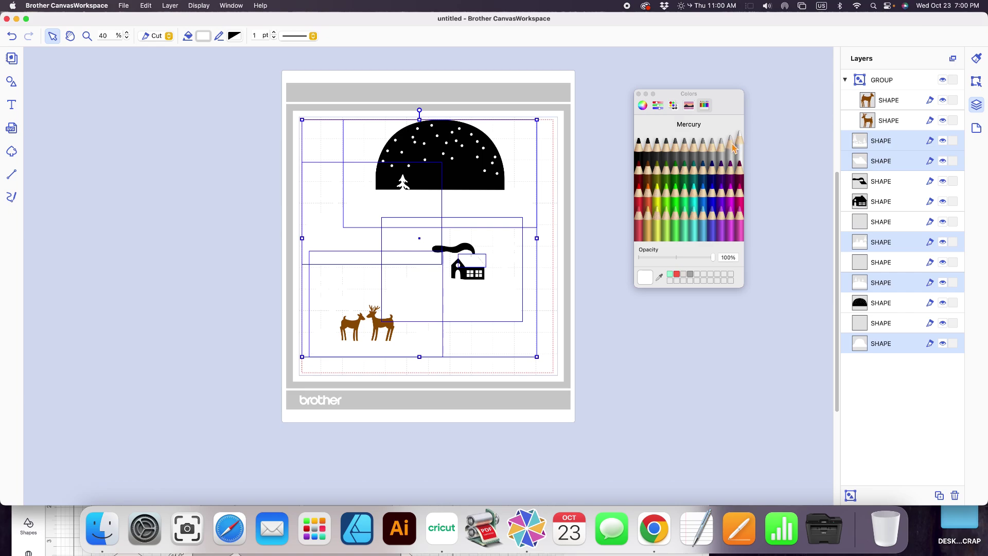
{"action": "left_click", "coordinate": [733, 148]}
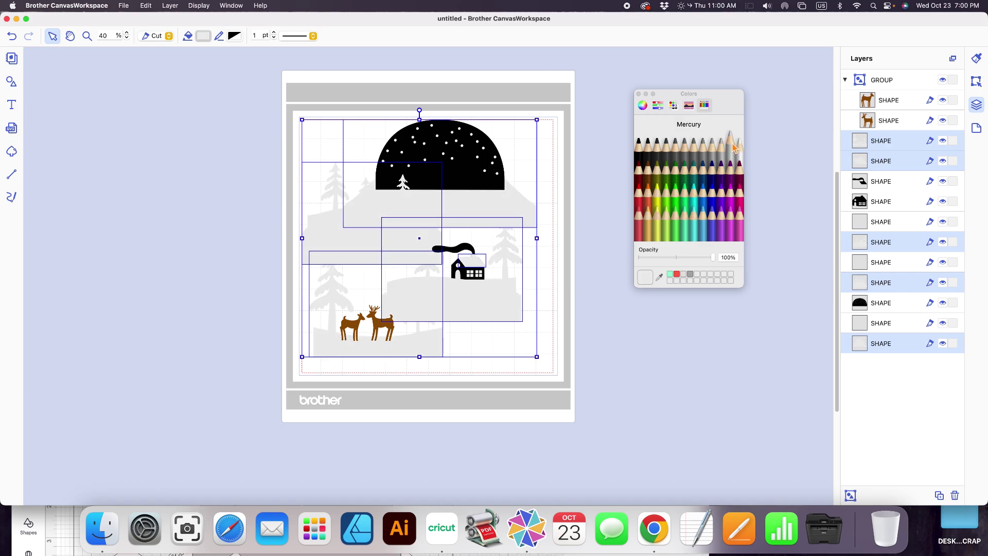
{"action": "left_click", "coordinate": [780, 136]}
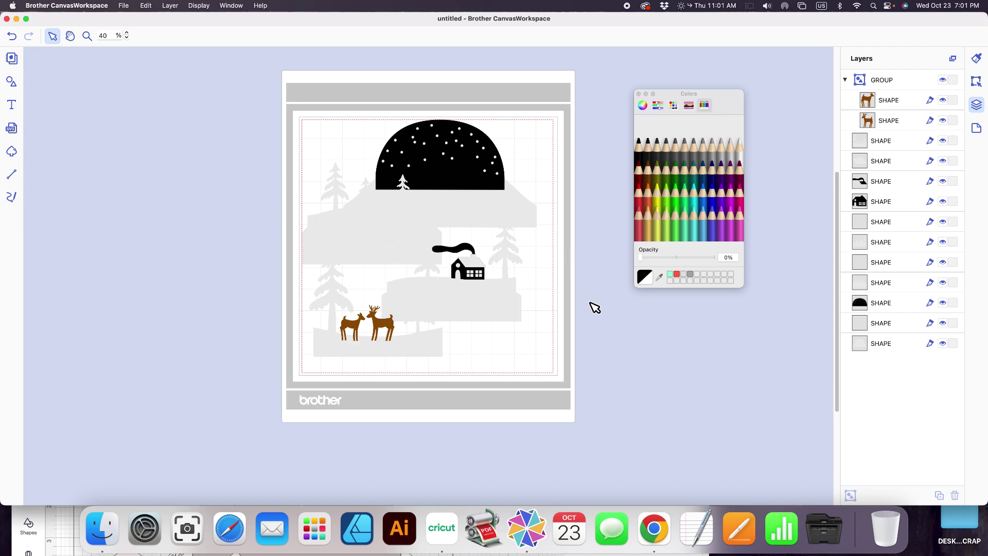
Fill the domed starry sky layer with Steel grey
{"action": "left_click", "coordinate": [890, 304]}
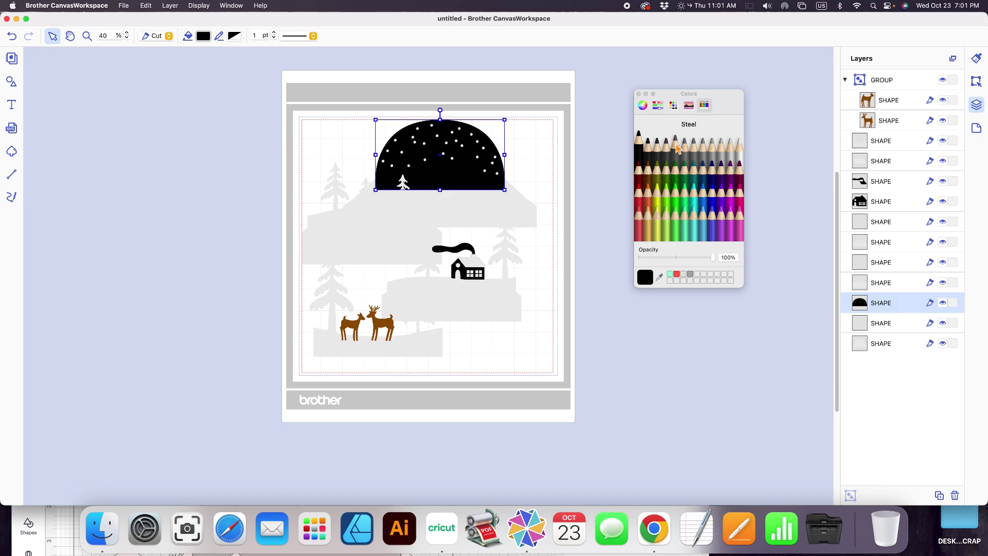
{"action": "left_click", "coordinate": [675, 149]}
{"action": "left_click", "coordinate": [795, 164]}
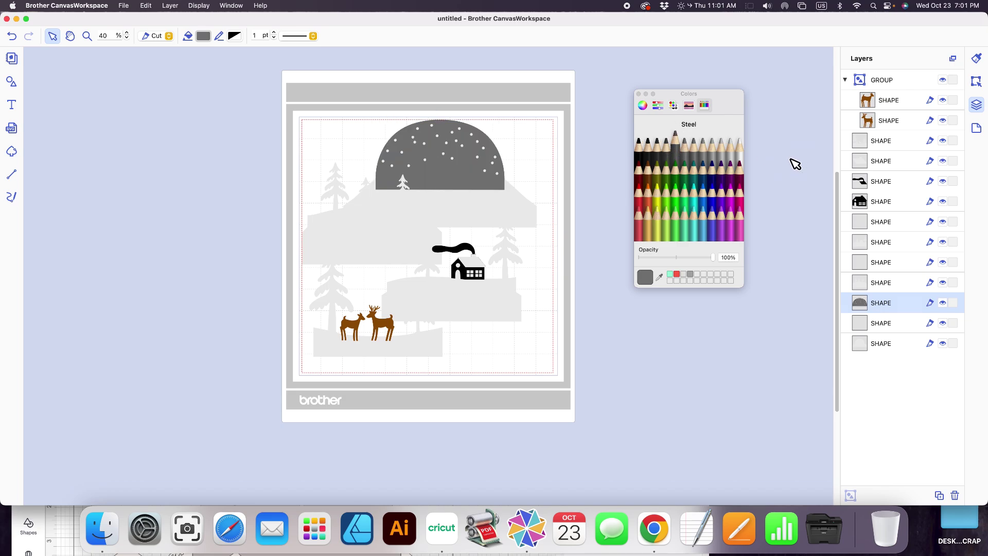
Fill the cabin layer with bright red and the chimney smoke layer with Ice blue
{"action": "left_click", "coordinate": [886, 201]}
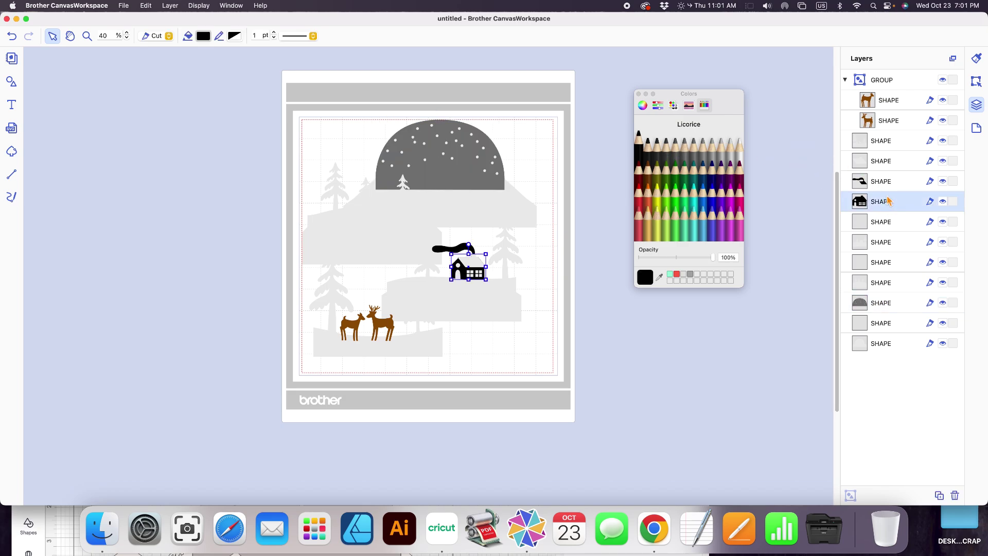
{"action": "left_click", "coordinate": [639, 193]}
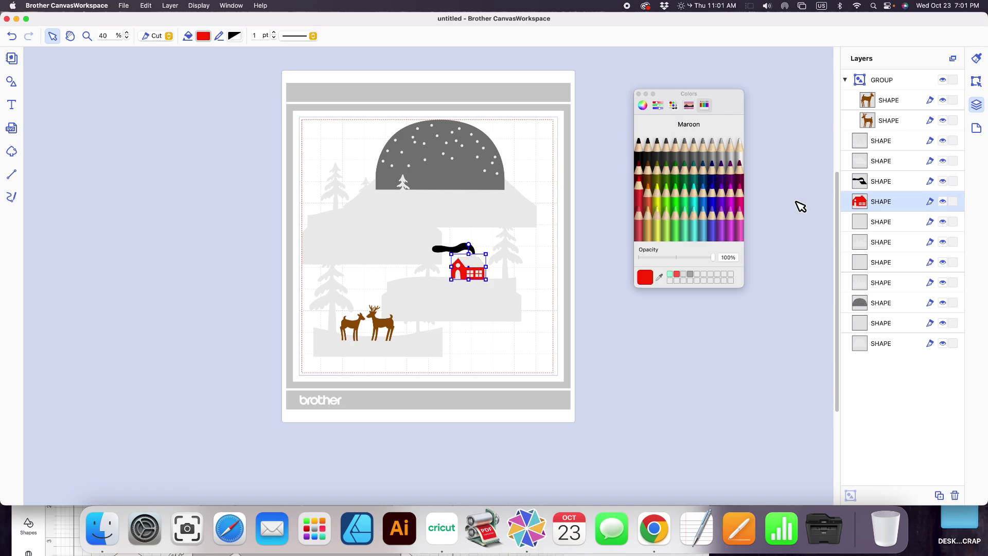
{"action": "left_click", "coordinate": [881, 182]}
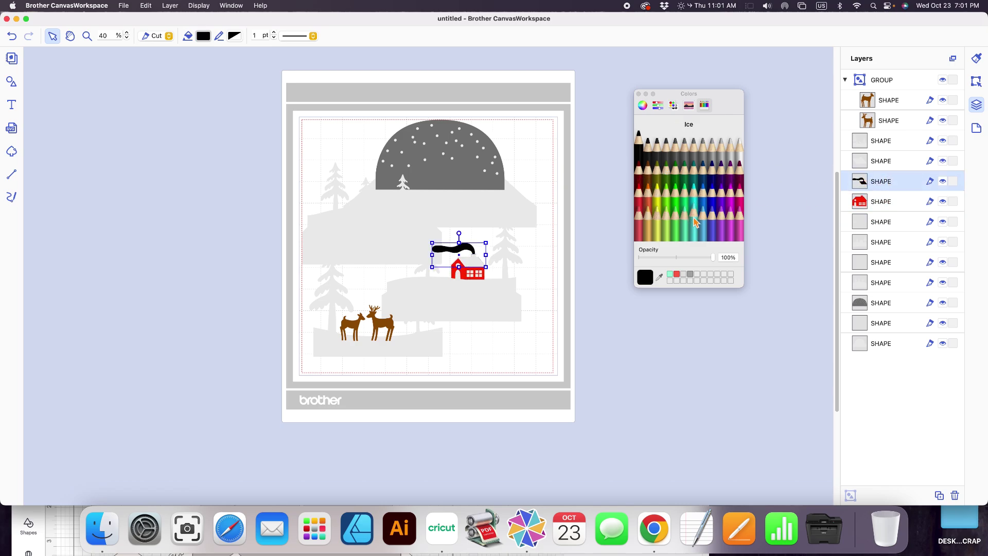
{"action": "left_click", "coordinate": [695, 217]}
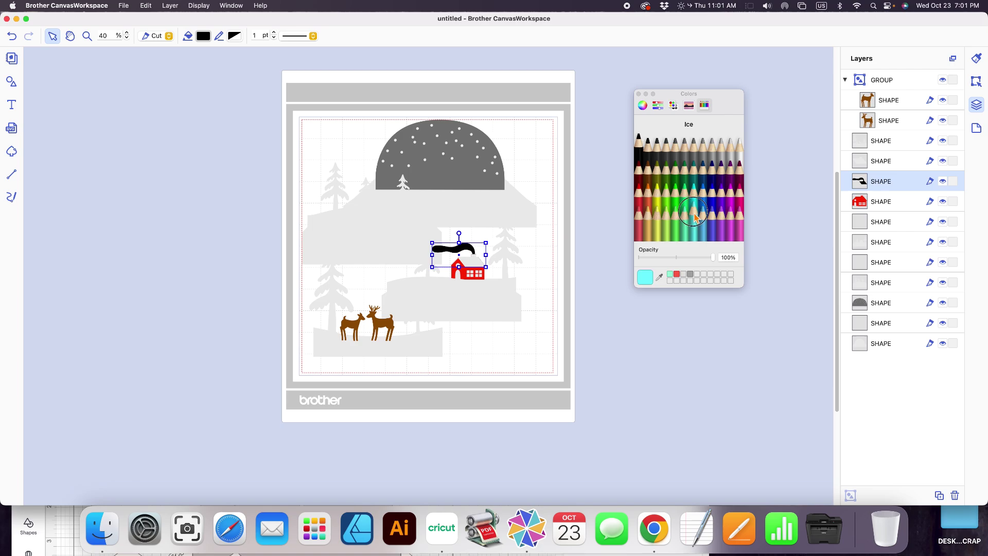
{"action": "left_click", "coordinate": [794, 192]}
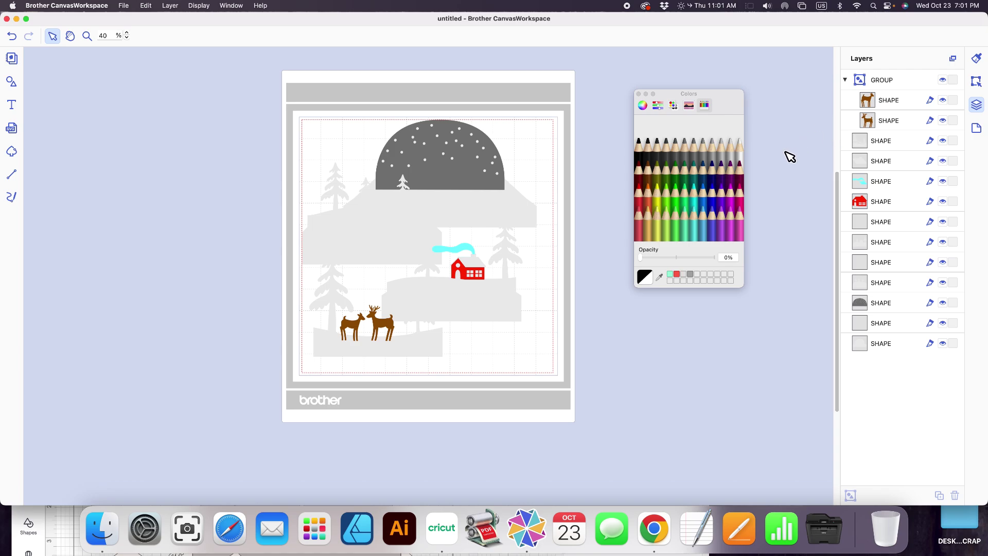
Set the line colour of the fold-line layer on the scene below the cabin to Blueberry blue, and deselect it
{"action": "left_click", "coordinate": [888, 244]}
{"action": "left_click", "coordinate": [890, 223]}
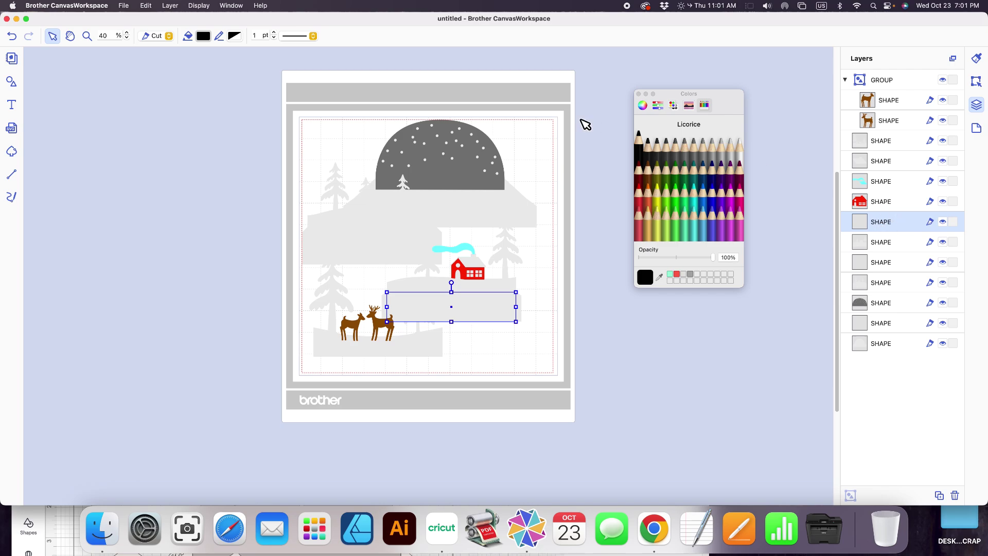
{"action": "left_click", "coordinate": [235, 36]}
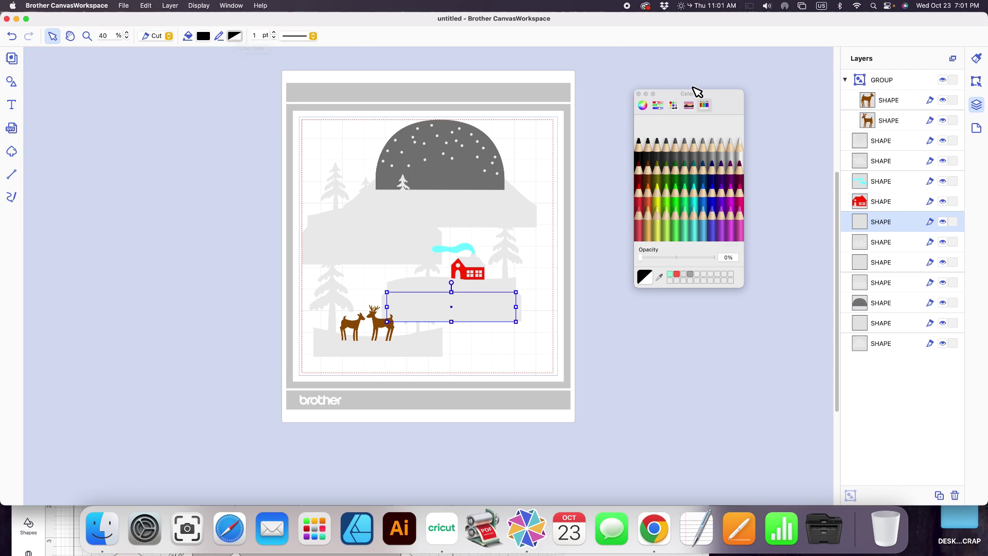
{"action": "left_click", "coordinate": [713, 197]}
{"action": "left_click", "coordinate": [786, 199]}
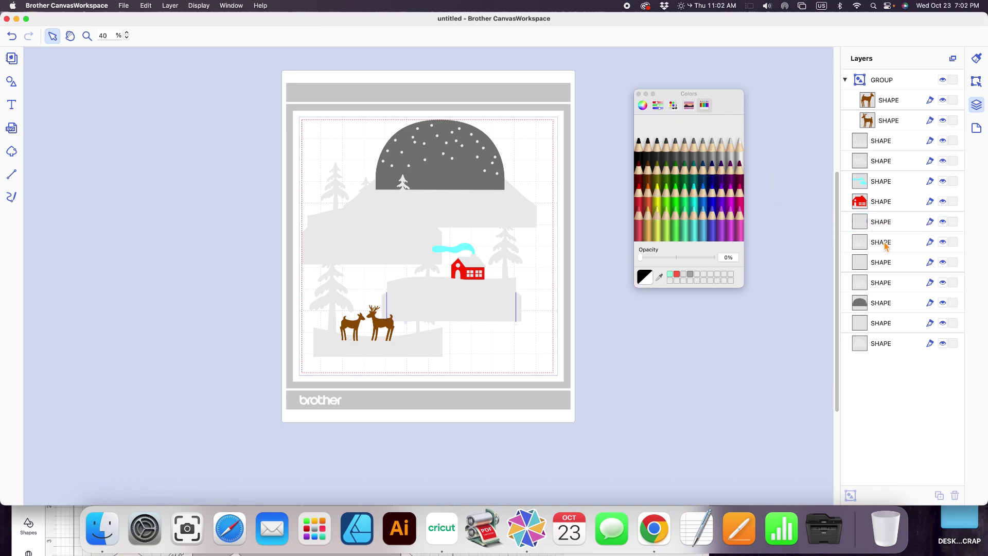
Set the line colour of the fold-line layer on the tree scene left of the cabin to Blueberry blue
{"action": "left_click", "coordinate": [890, 263]}
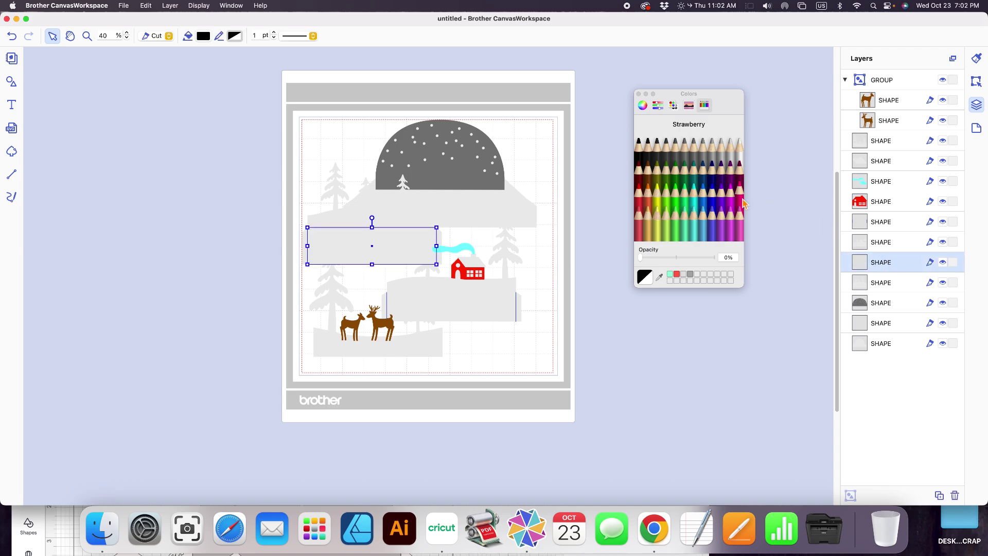
{"action": "left_click", "coordinate": [235, 37]}
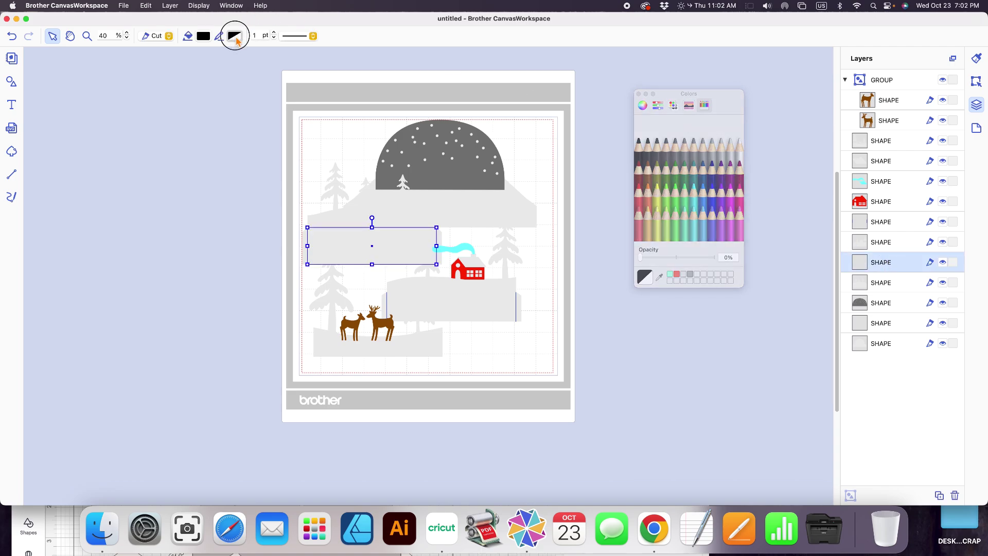
{"action": "left_click", "coordinate": [713, 194]}
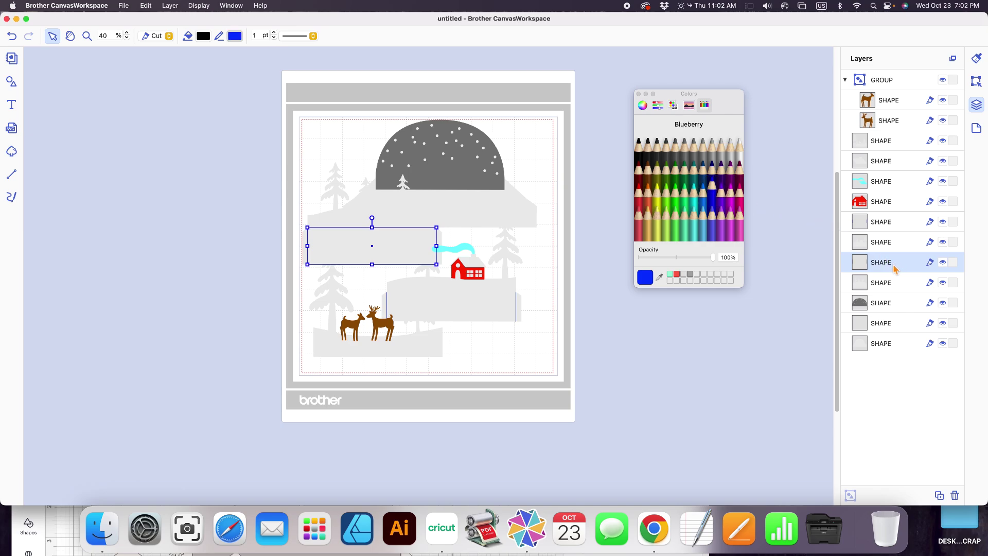
Set the line colour of the fold-line layer on the domed background piece to Blueberry blue, and close the colour palette
{"action": "left_click", "coordinate": [895, 324]}
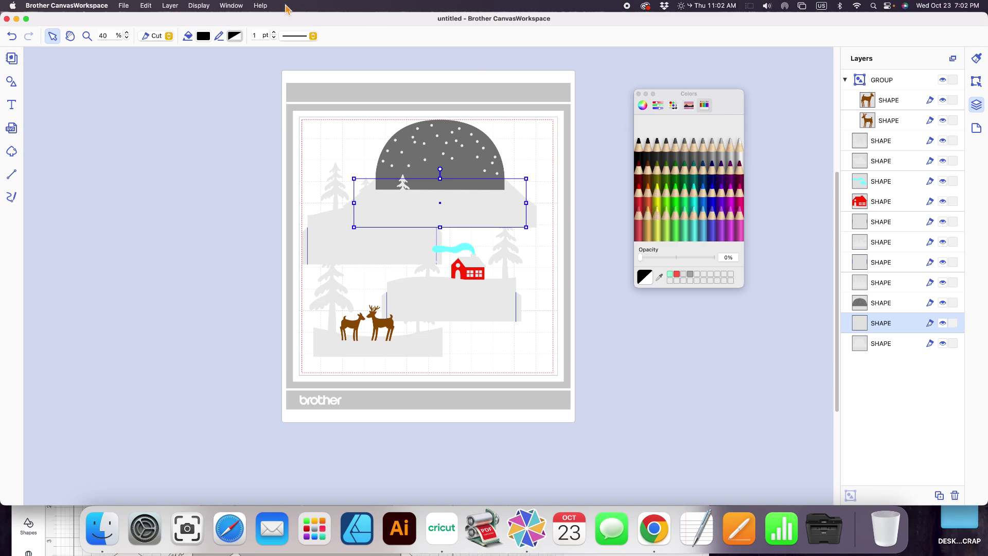
{"action": "left_click", "coordinate": [235, 37]}
{"action": "left_click", "coordinate": [713, 196]}
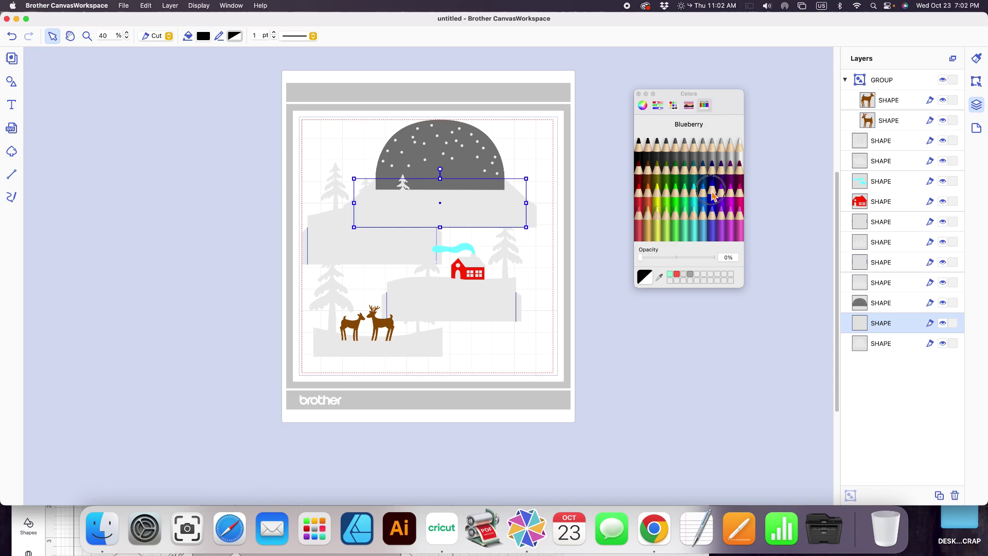
{"action": "left_click", "coordinate": [789, 173]}
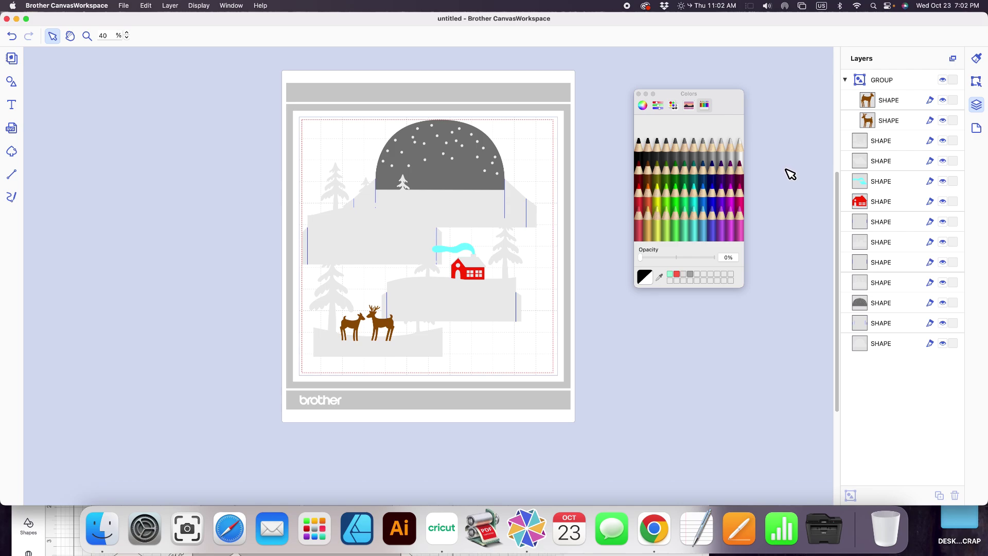
{"action": "left_click_drag", "start_coordinate": [728, 98], "coordinate": [753, 111]}
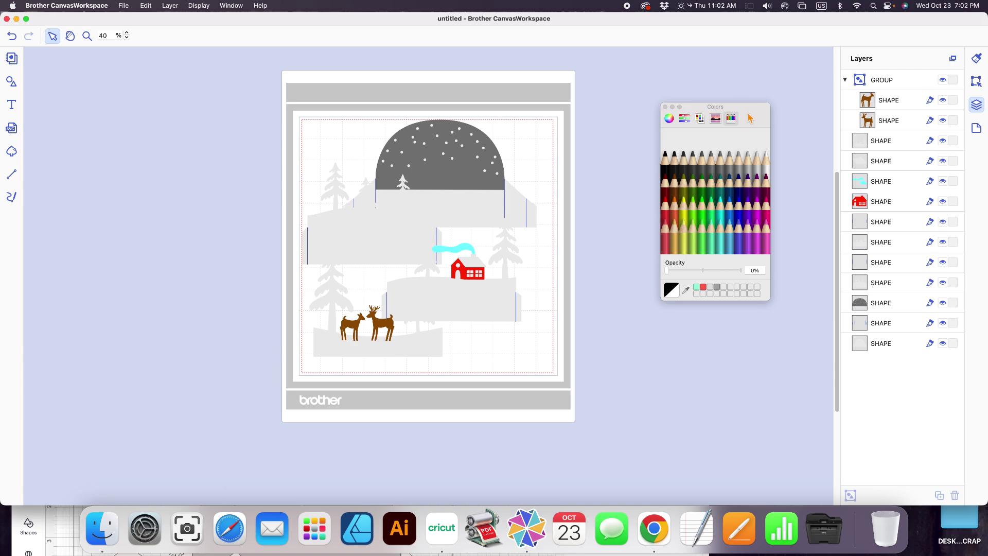
{"action": "left_click", "coordinate": [664, 107]}
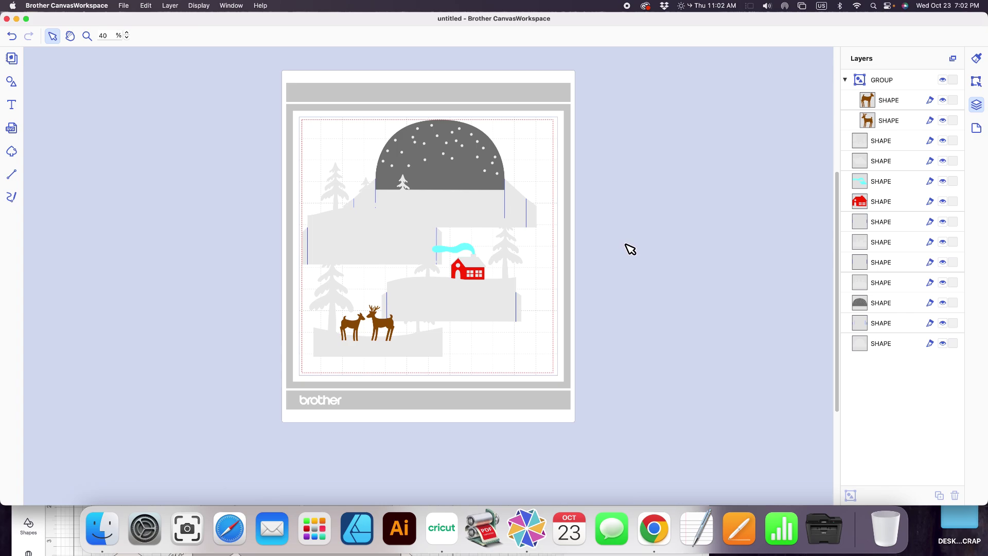
Give the domed piece's fold-line layer a medium-spaced dashed line pattern
{"action": "left_click", "coordinate": [895, 330]}
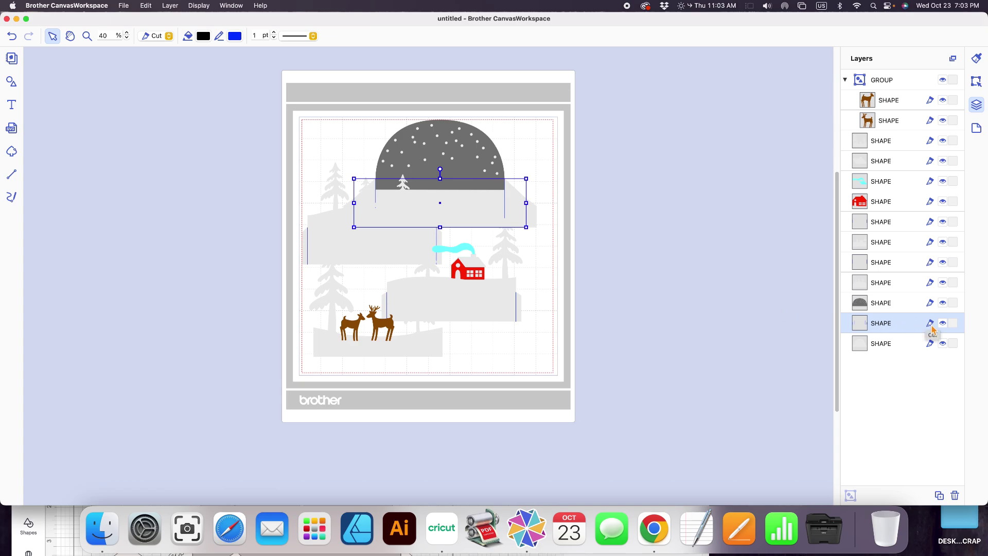
{"action": "left_click", "coordinate": [977, 60]}
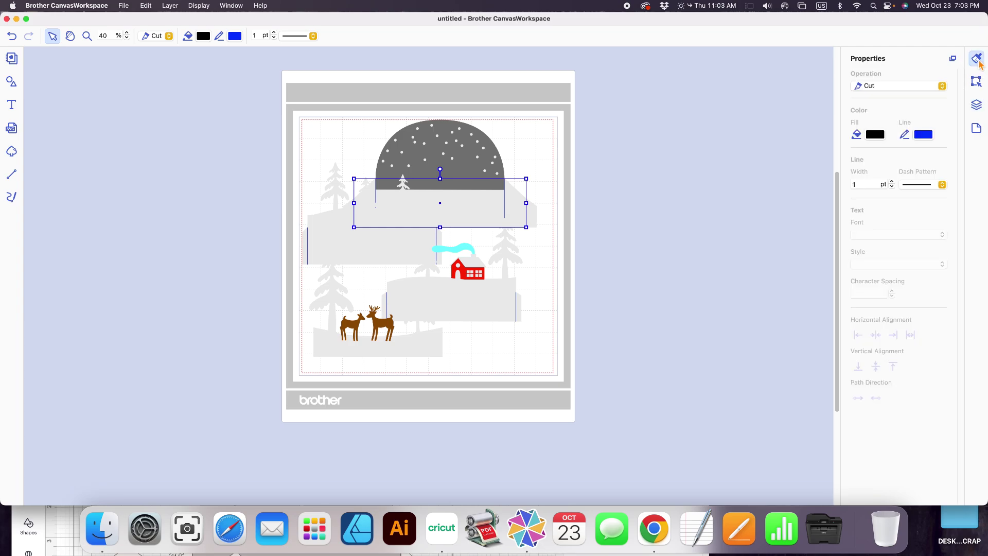
{"action": "left_click", "coordinate": [941, 187]}
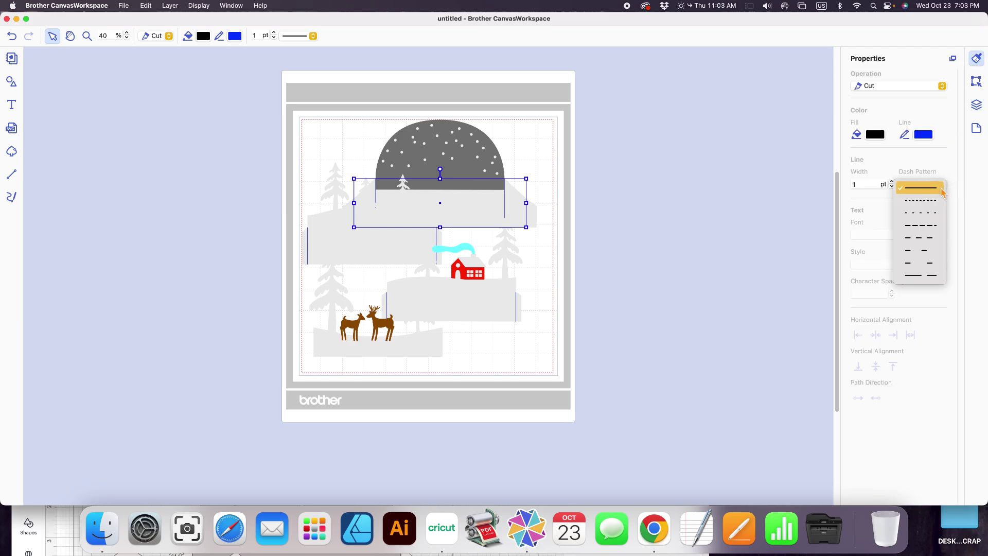
{"action": "left_click", "coordinate": [929, 242]}
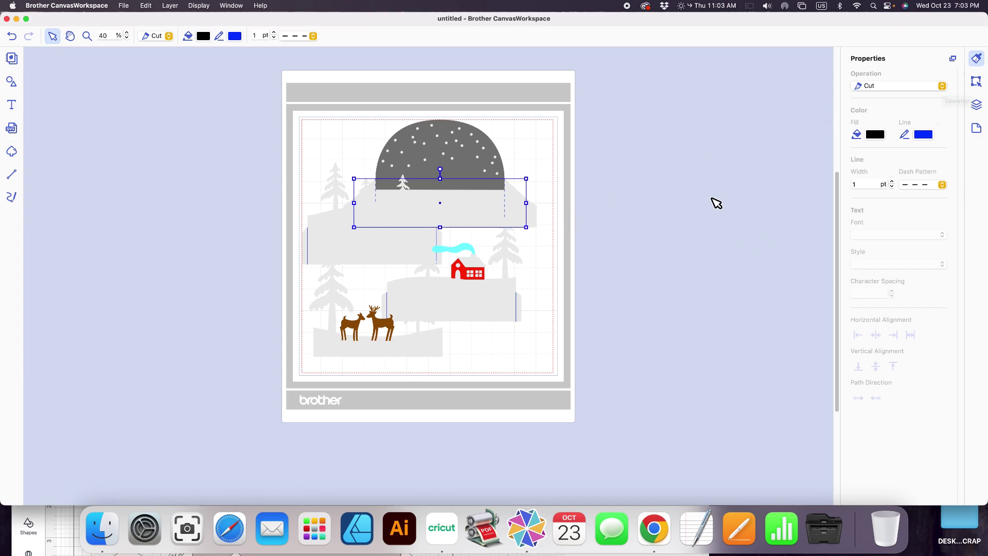
Apply the same dashed pattern to the fold-line layers of the tree scene and the cabin scene together
{"action": "left_click", "coordinate": [979, 107]}
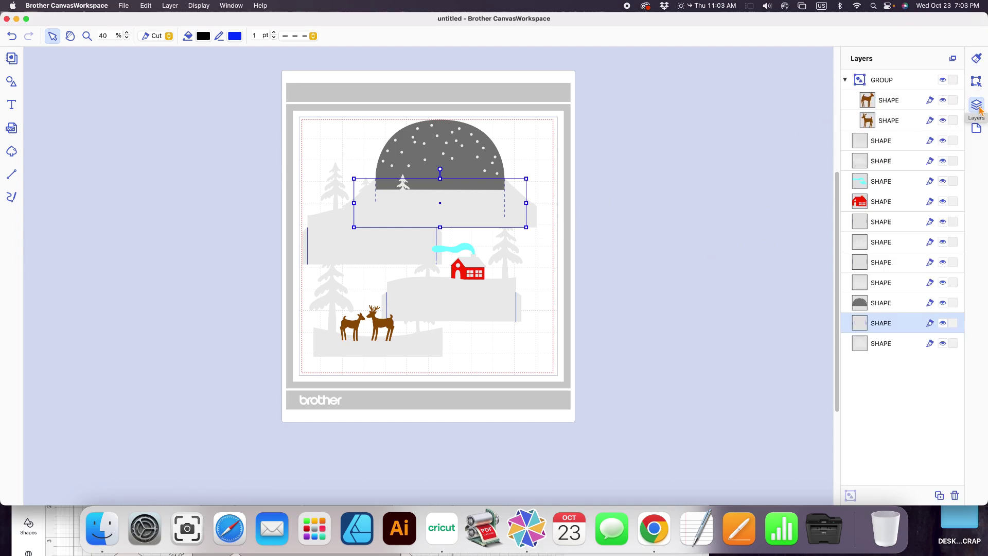
{"action": "left_click", "coordinate": [903, 222]}
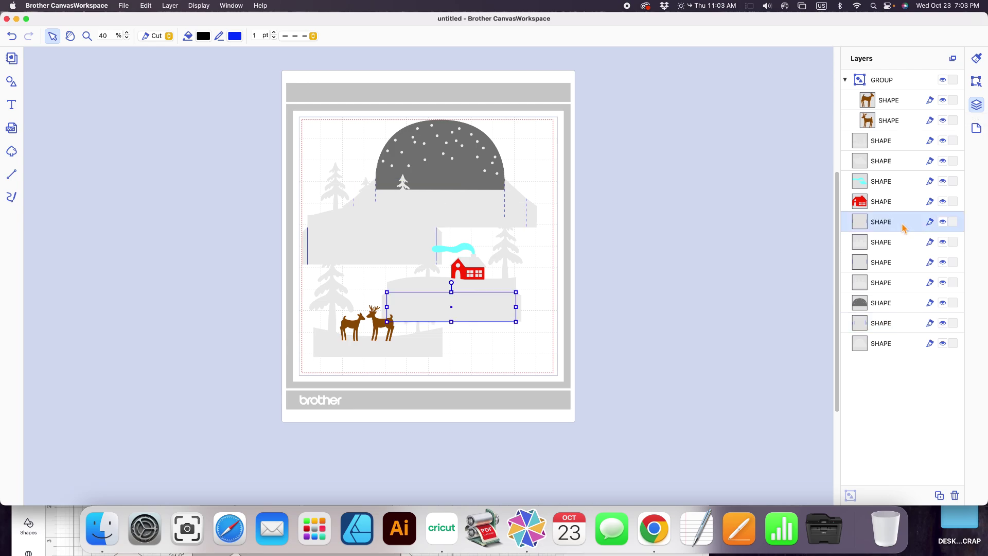
{"action": "left_click", "coordinate": [901, 267], "text": "super"}
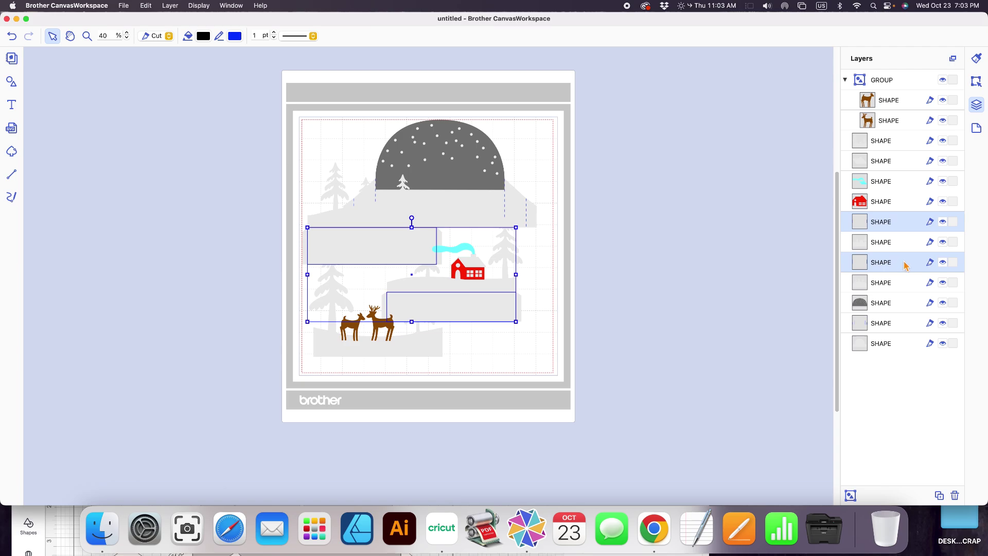
{"action": "left_click", "coordinate": [975, 59]}
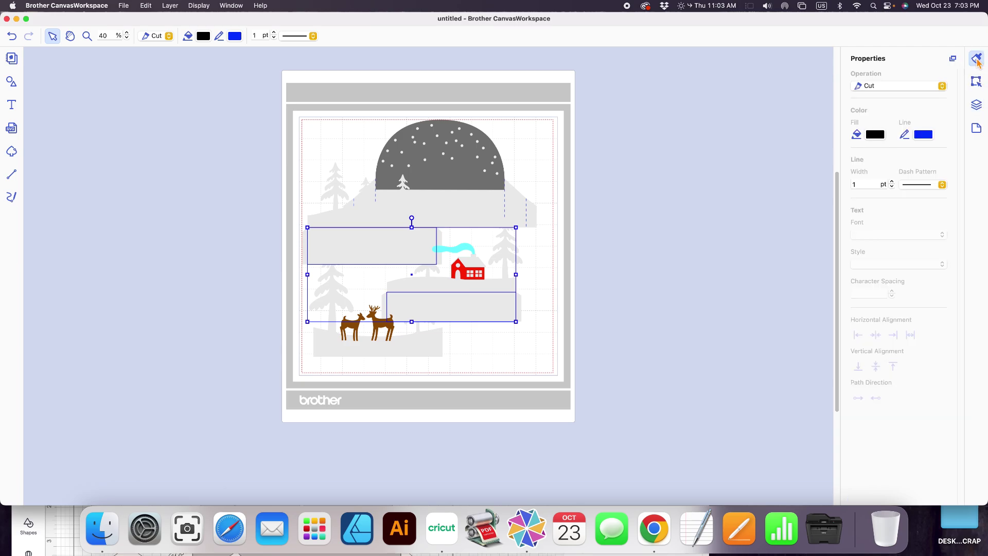
{"action": "left_click", "coordinate": [941, 186]}
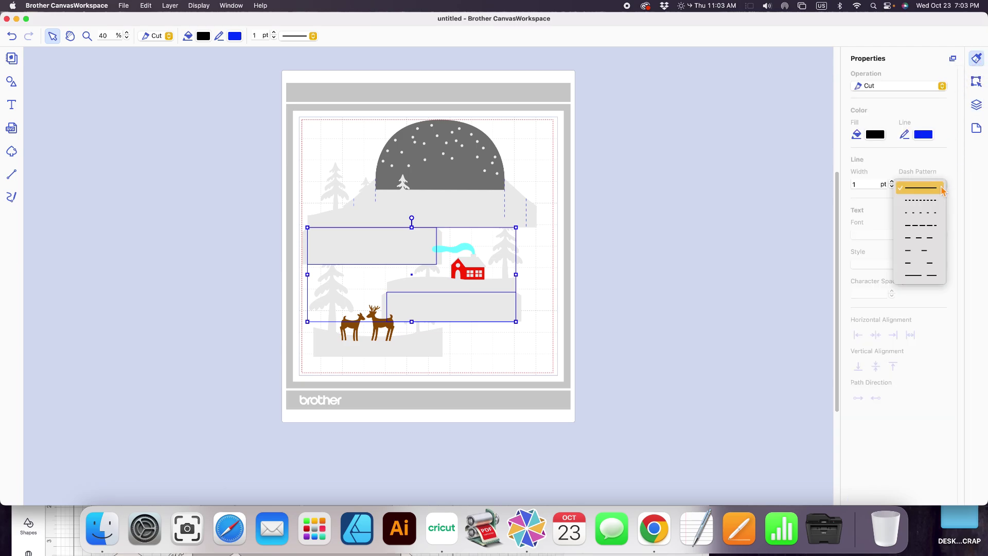
{"action": "left_click", "coordinate": [926, 242]}
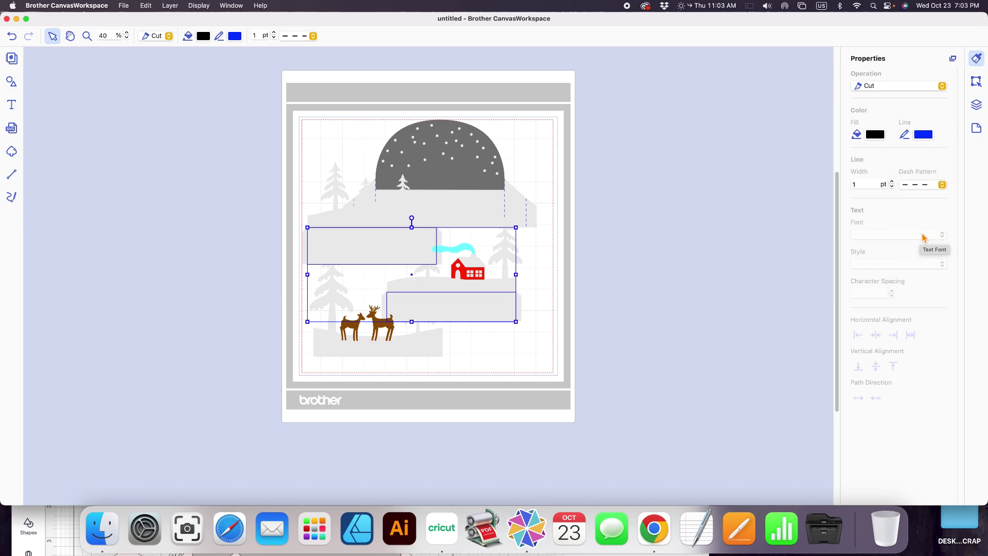
{"action": "left_click", "coordinate": [696, 254]}
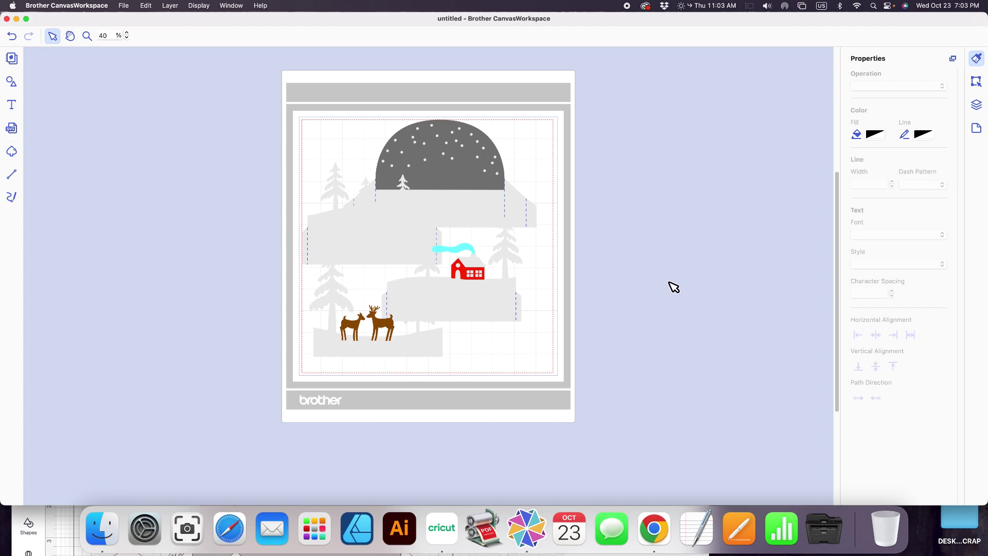
Group the domed base with its fold lines, and group the three-tree scene with its own fold lines
{"action": "left_click", "coordinate": [975, 106]}
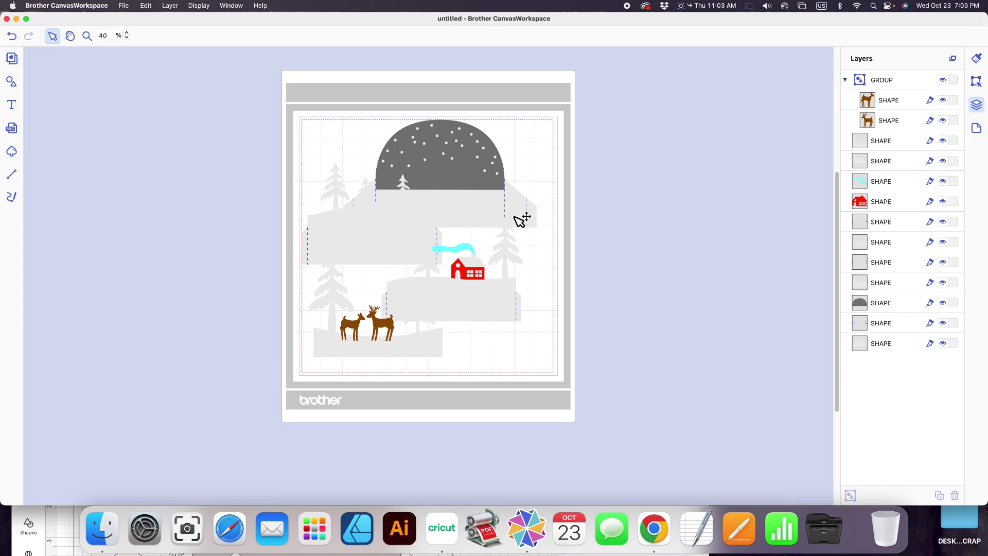
{"action": "left_click_drag", "start_coordinate": [579, 210], "coordinate": [526, 206]}
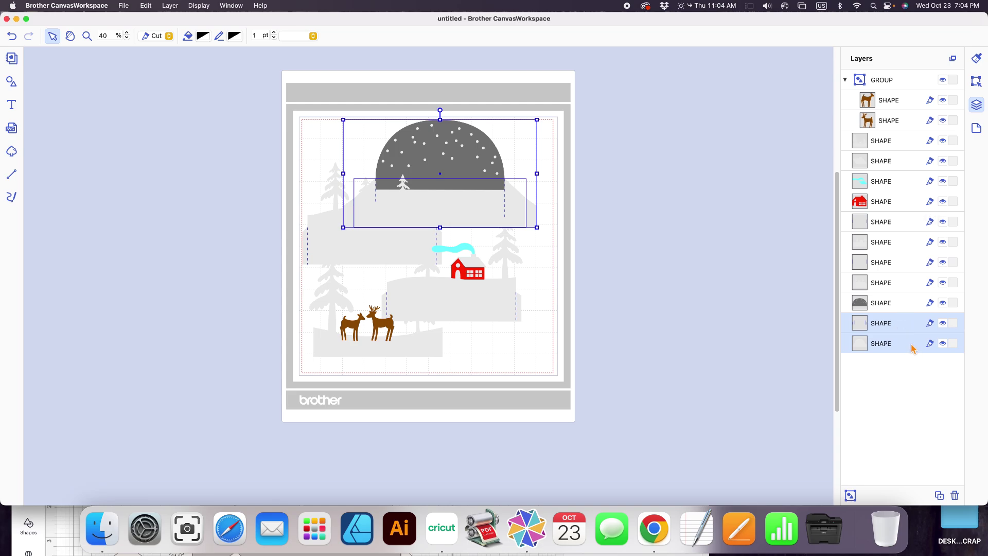
{"action": "left_click", "coordinate": [849, 494]}
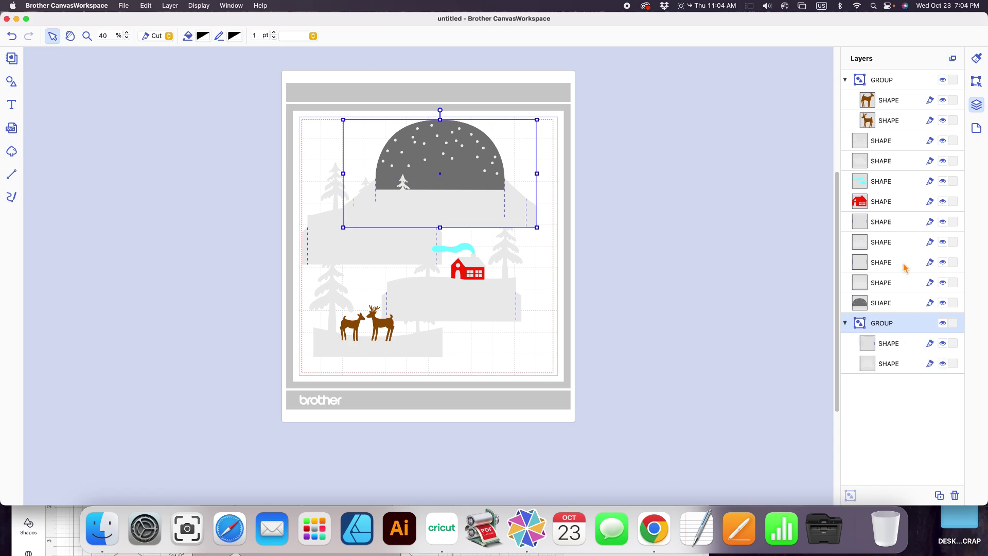
{"action": "left_click", "coordinate": [885, 259]}
{"action": "left_click", "coordinate": [896, 283], "text": "shift"}
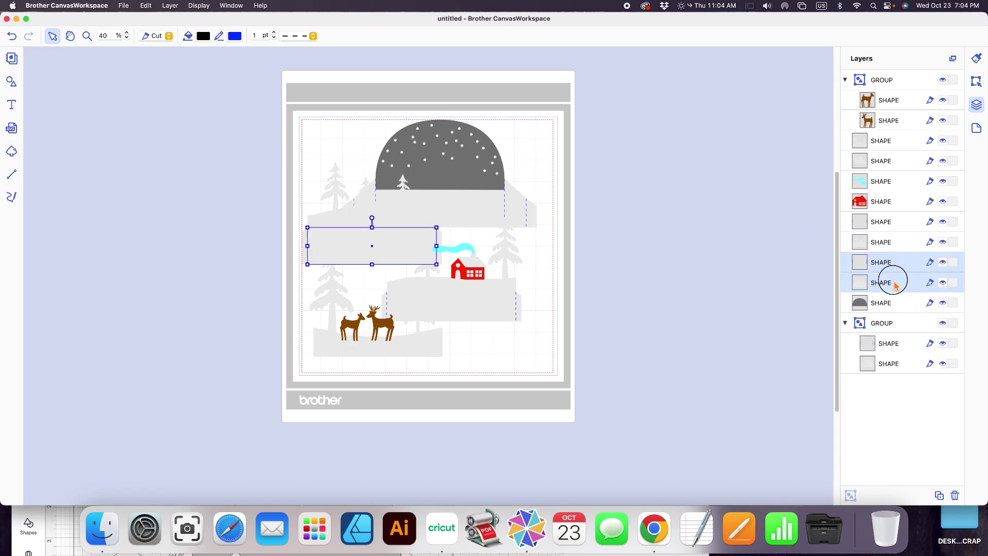
{"action": "left_click", "coordinate": [850, 495]}
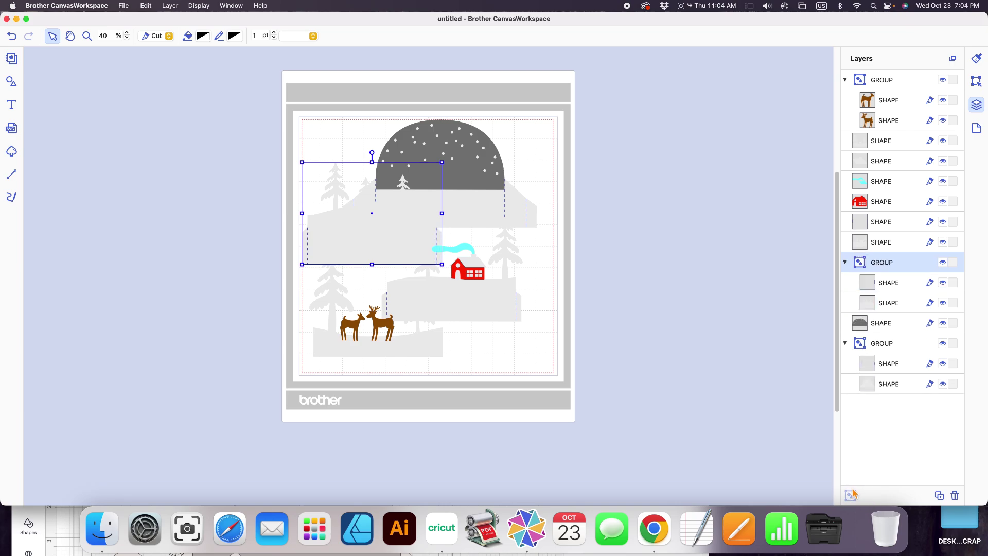
Group the cabin scene's base layer with its fold lines, and deselect it
{"action": "left_click", "coordinate": [900, 221]}
{"action": "left_click", "coordinate": [900, 243], "text": "shift"}
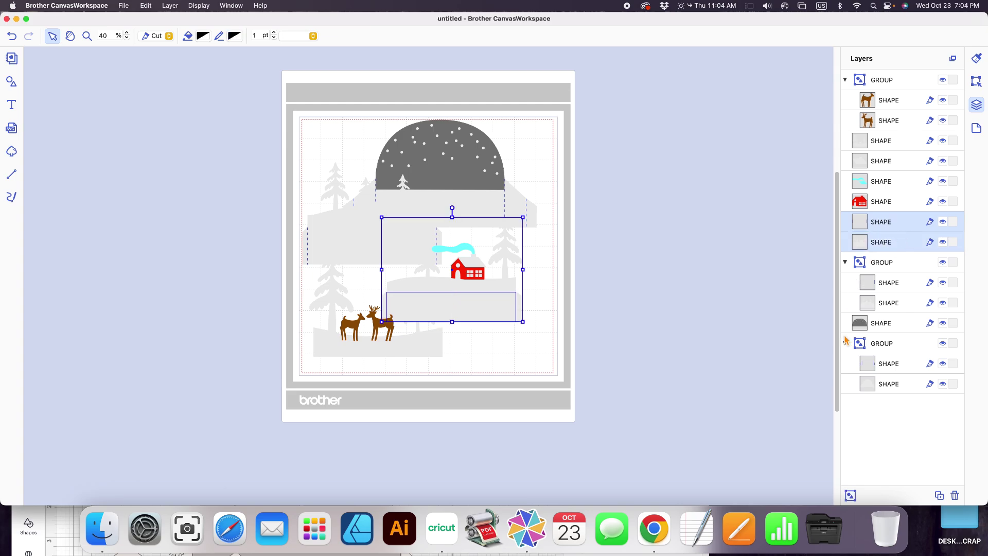
{"action": "left_click", "coordinate": [850, 496]}
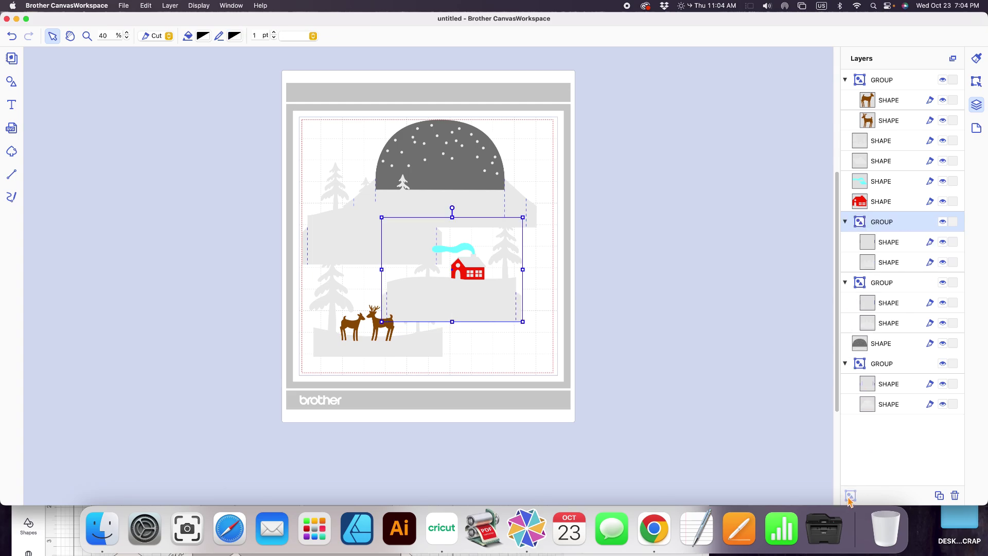
{"action": "left_click", "coordinate": [703, 342]}
{"action": "left_click", "coordinate": [690, 363]}
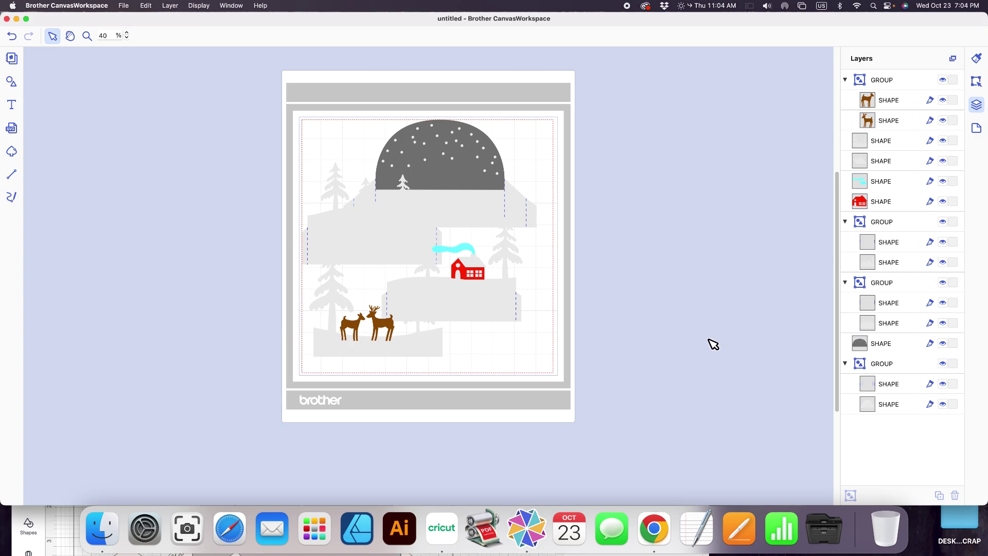
Hide the brown deer group, the chimney smoke, the red cabin and the starry sky layers, with the deer group collapsed
{"action": "left_click", "coordinate": [942, 80]}
{"action": "left_click", "coordinate": [844, 80]}
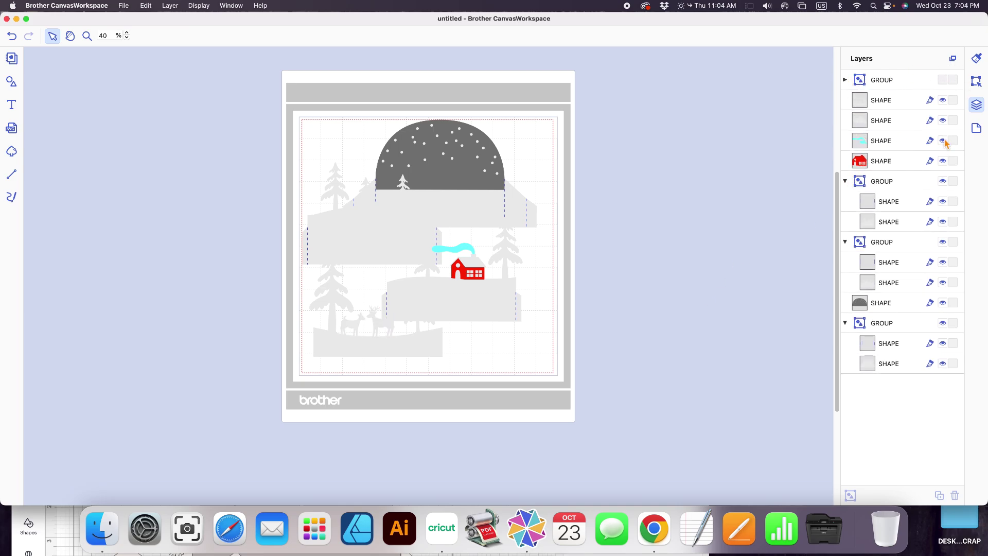
{"action": "left_click", "coordinate": [943, 142]}
{"action": "left_click", "coordinate": [943, 161]}
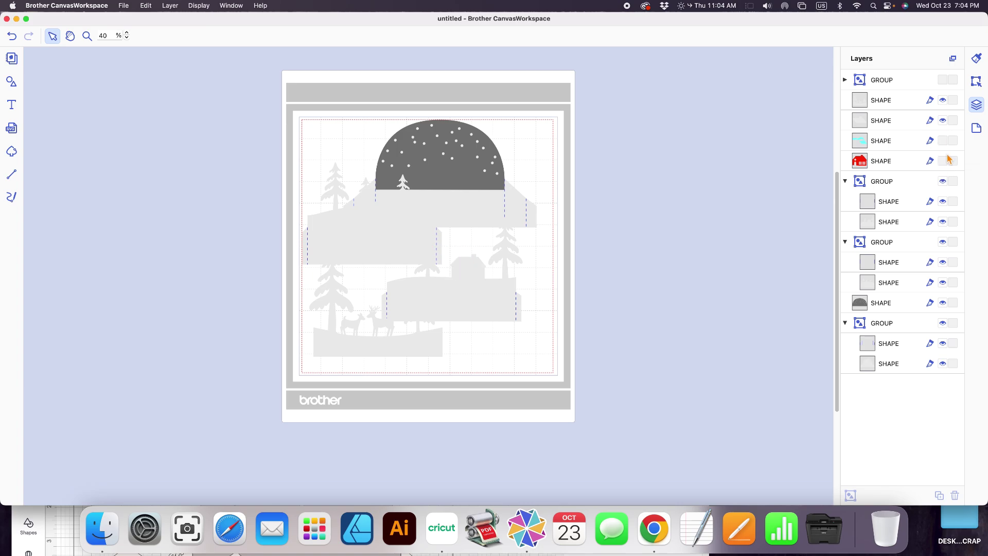
{"action": "left_click", "coordinate": [942, 303]}
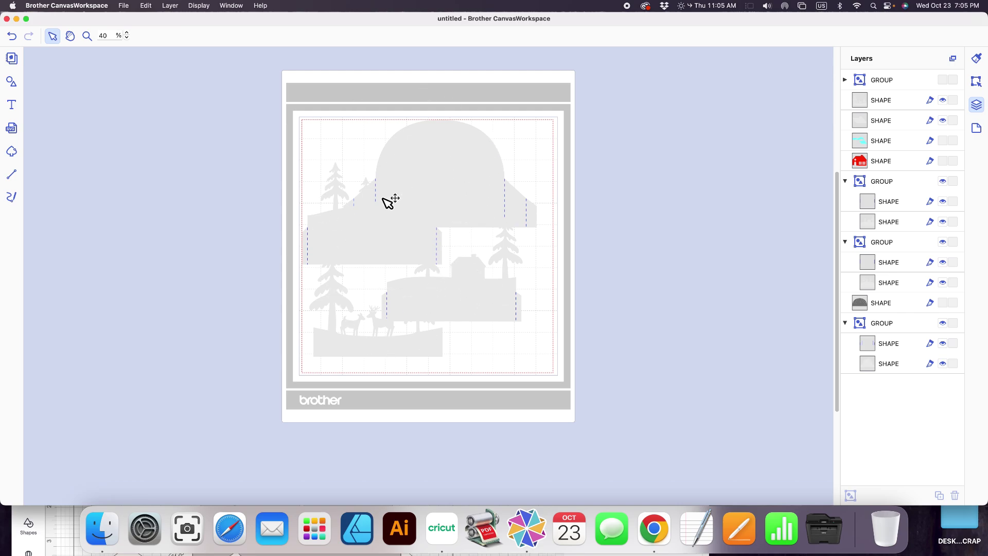
Rotate the domed piece 90° counterclockwise and place its flat edge along the mat's upper right side
{"action": "left_click", "coordinate": [473, 199]}
{"action": "left_click_drag", "start_coordinate": [474, 199], "coordinate": [549, 192]}
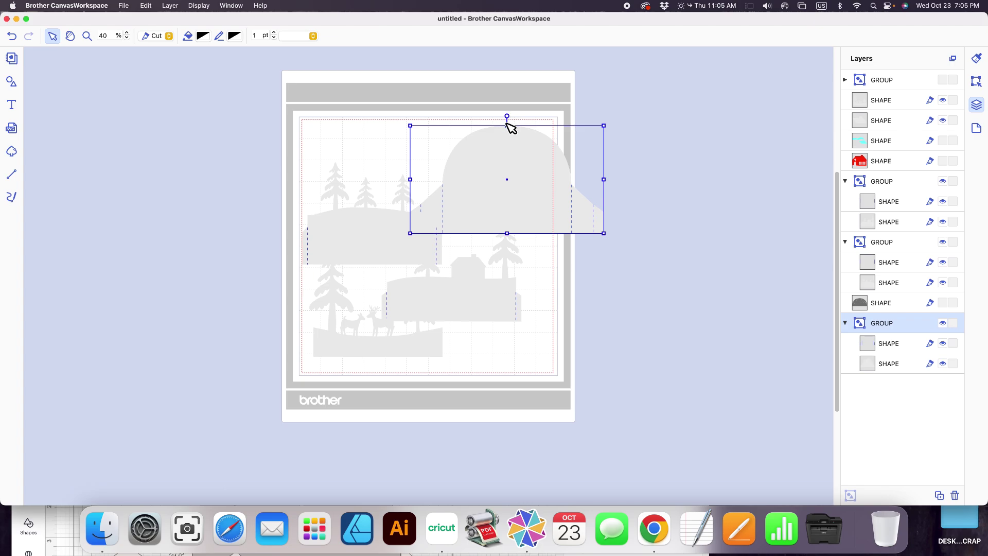
{"action": "left_click_drag", "start_coordinate": [487, 112], "coordinate": [406, 171]}
{"action": "left_click_drag", "start_coordinate": [534, 145], "coordinate": [526, 182]}
{"action": "left_click", "coordinate": [615, 196]}
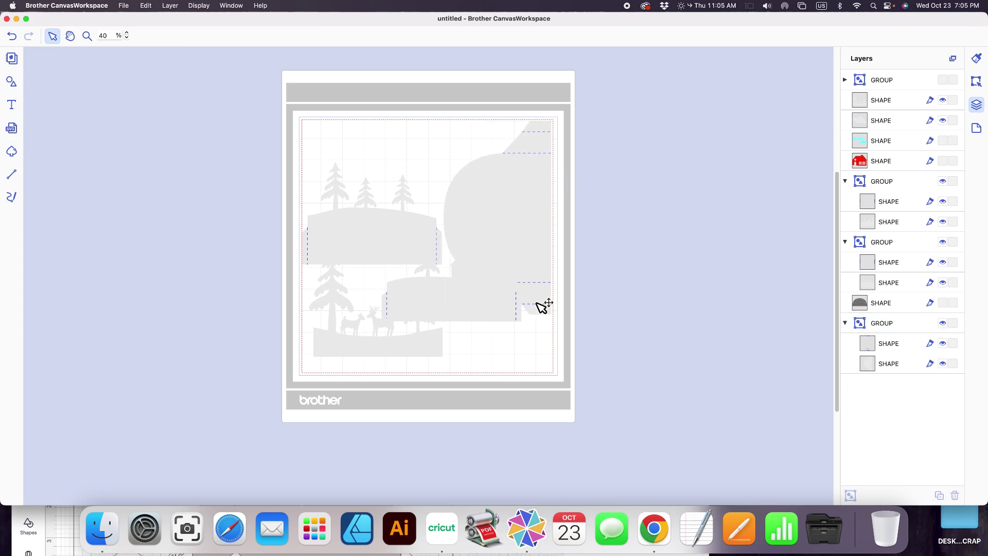
Move the cabin scene off the mat, and turn the three-tree scene upside down against the mat's top left corner
{"action": "left_click", "coordinate": [481, 315]}
{"action": "left_click_drag", "start_coordinate": [478, 313], "coordinate": [698, 356]}
{"action": "left_click", "coordinate": [384, 243]}
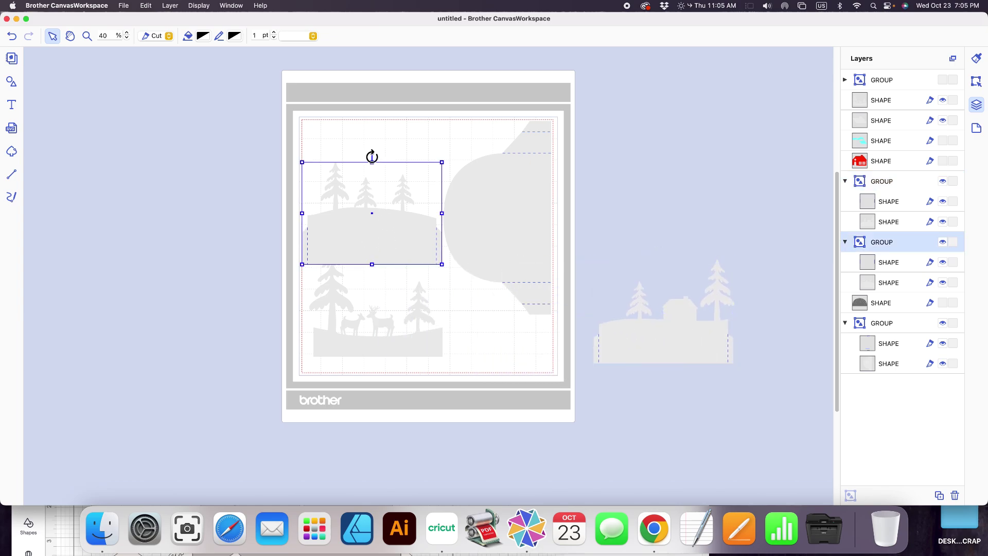
{"action": "left_click_drag", "start_coordinate": [374, 156], "coordinate": [381, 326]}
{"action": "left_click_drag", "start_coordinate": [400, 195], "coordinate": [399, 159]}
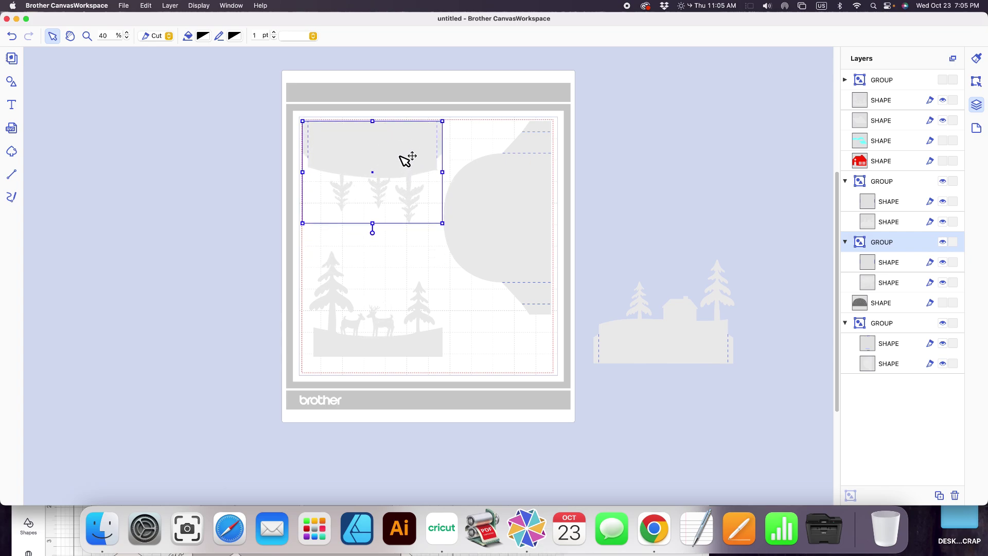
Nest the deer scene beneath the upside-down tree scene, shifting the latter slightly right so their trees interlock without touching
{"action": "left_click", "coordinate": [419, 352]}
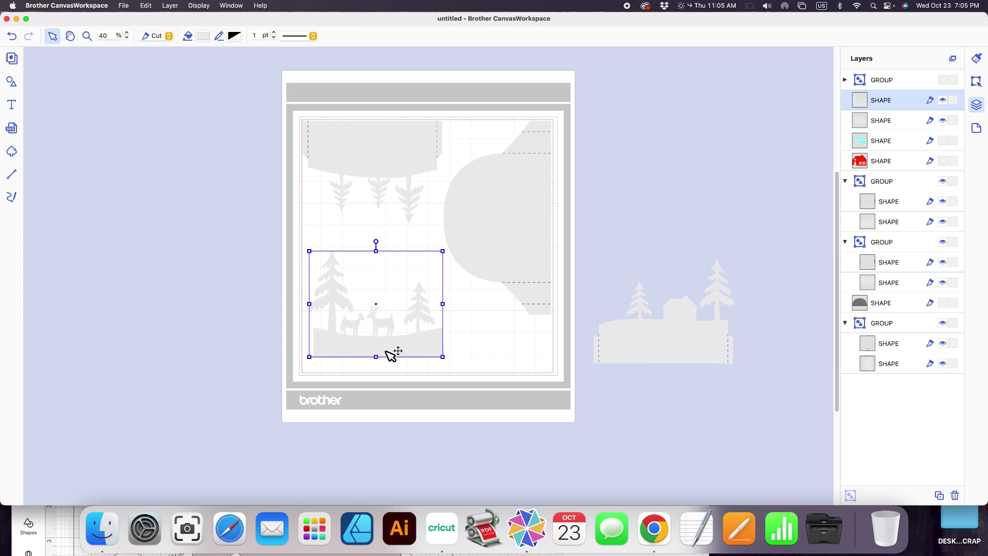
{"action": "left_click_drag", "start_coordinate": [387, 349], "coordinate": [387, 278]}
{"action": "mouse_move", "coordinate": [430, 146]}
{"action": "left_mouse_down"}
{"action": "mouse_move", "coordinate": [414, 141]}
{"action": "mouse_move", "coordinate": [441, 139]}
{"action": "left_mouse_up"}
{"action": "left_click", "coordinate": [381, 281]}
{"action": "left_click_drag", "start_coordinate": [379, 276], "coordinate": [378, 274]}
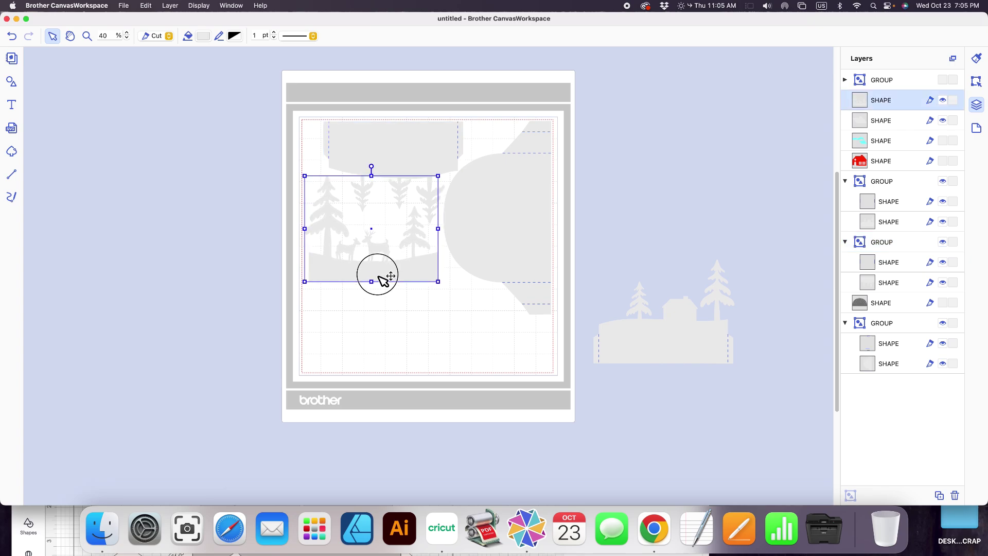
Move the cabin scene back onto the mat's bottom edge, just below the deer scene
{"action": "left_click", "coordinate": [774, 354]}
{"action": "left_click_drag", "start_coordinate": [709, 358], "coordinate": [440, 359]}
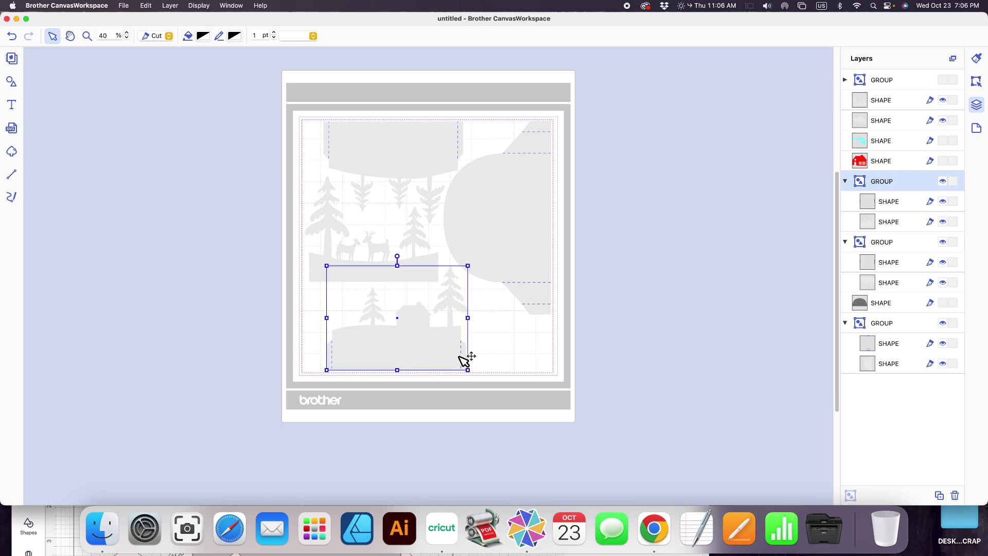
{"action": "left_click", "coordinate": [643, 321]}
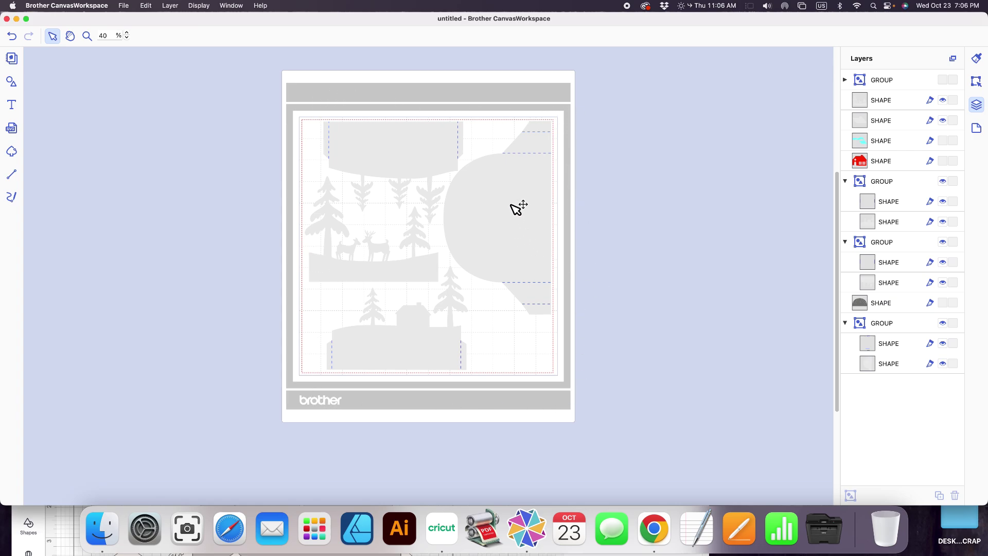
Move the small roof piece from beneath the domed piece to the open space right of the cabin scene, returning the domed piece to the mat
{"action": "left_click_drag", "start_coordinate": [525, 229], "coordinate": [686, 237]}
{"action": "left_click_drag", "start_coordinate": [481, 268], "coordinate": [500, 351]}
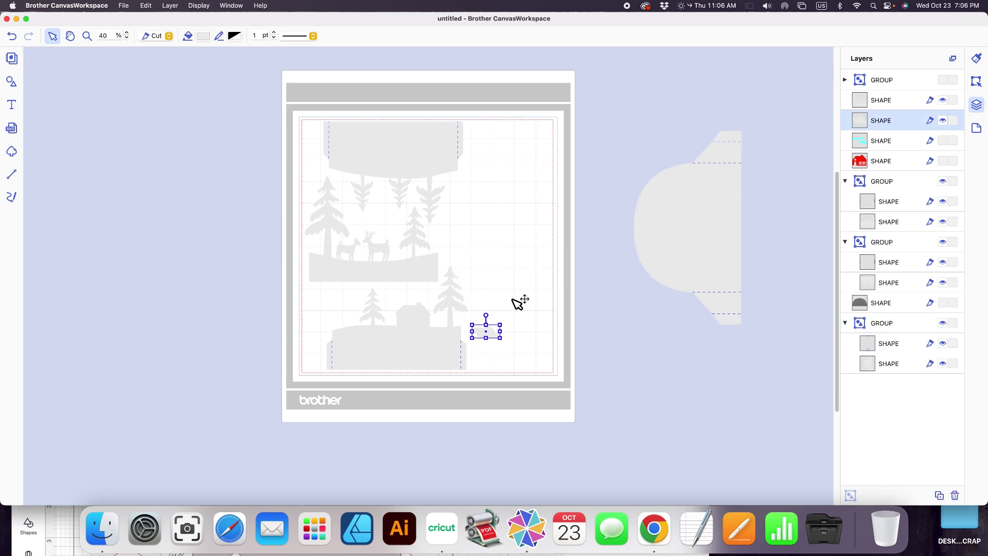
{"action": "left_click_drag", "start_coordinate": [700, 229], "coordinate": [512, 216]}
{"action": "left_click", "coordinate": [678, 216]}
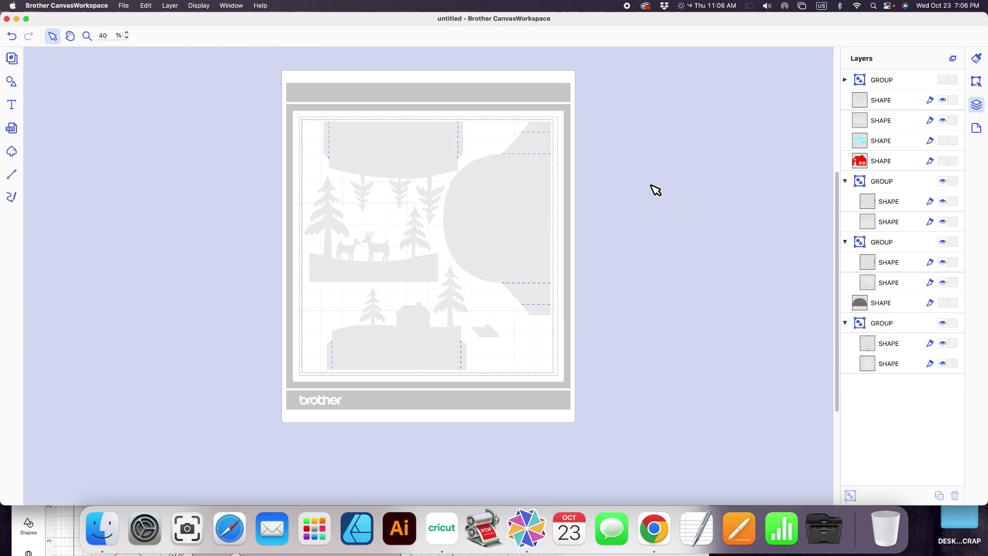
Shift the domed piece slightly down along the mat's right edge
{"action": "left_click", "coordinate": [516, 221]}
{"action": "left_click_drag", "start_coordinate": [512, 217], "coordinate": [512, 220]}
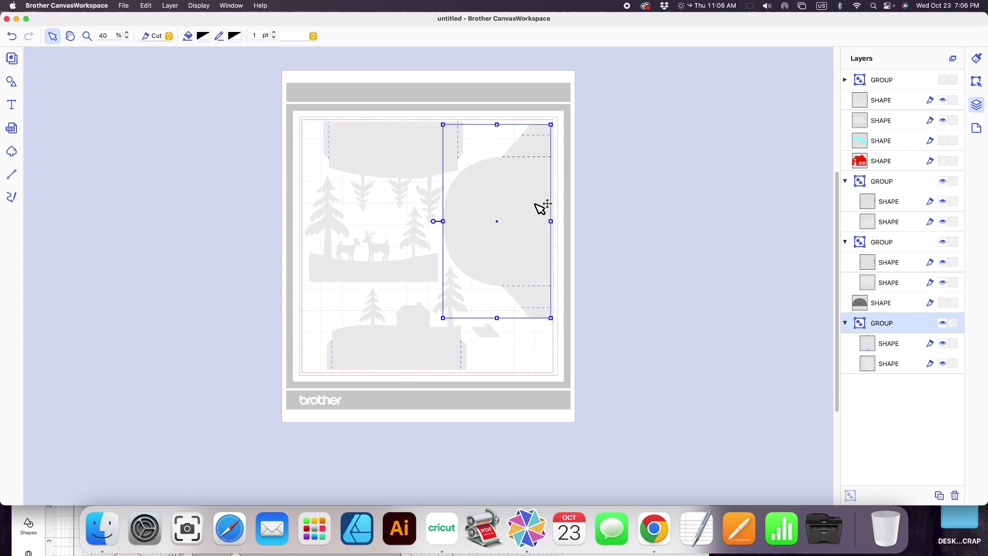
{"action": "left_click", "coordinate": [628, 246]}
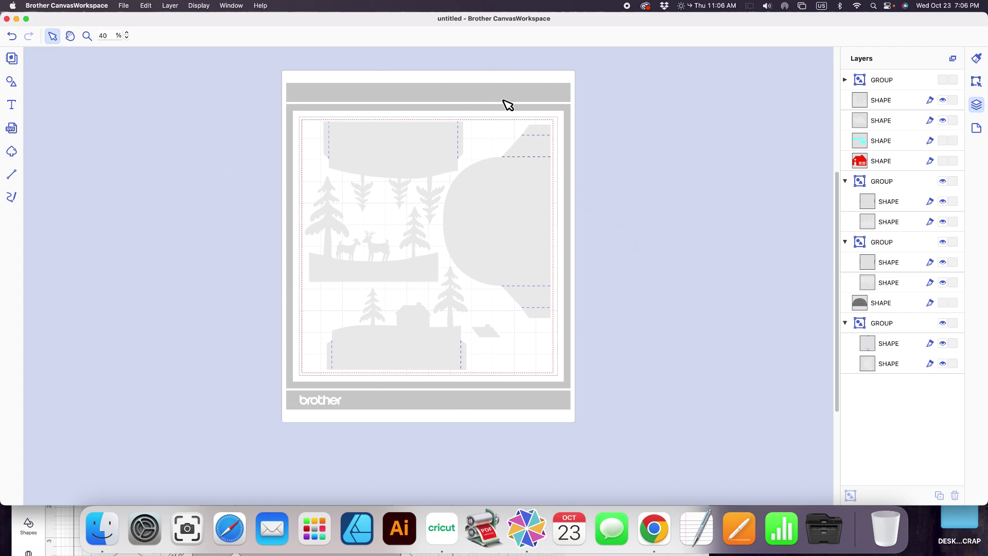
Start exporting the layout as an FCM file and create a Desktop folder named xmas-cabin-in-the-woods-pop-up for it
{"action": "left_click", "coordinate": [123, 6]}
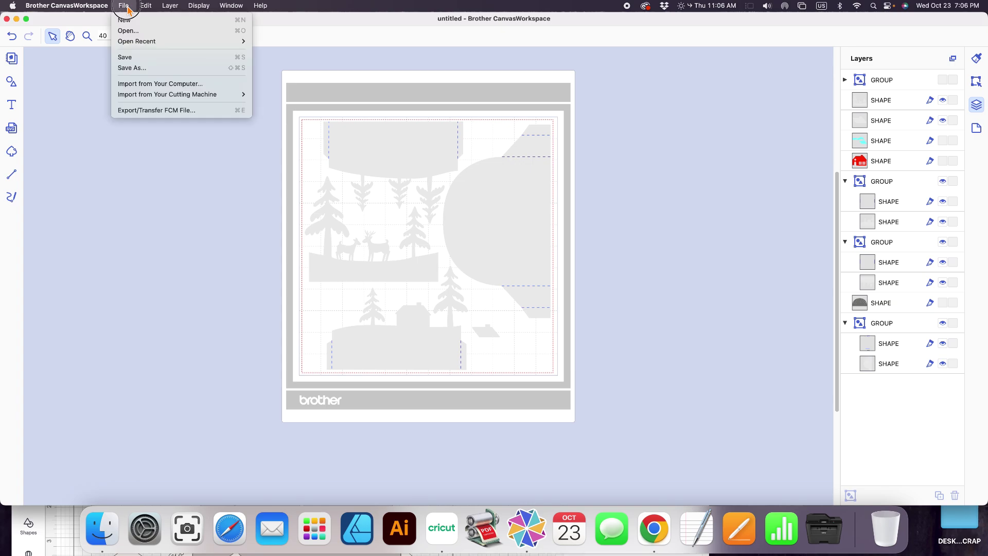
{"action": "left_click", "coordinate": [163, 112]}
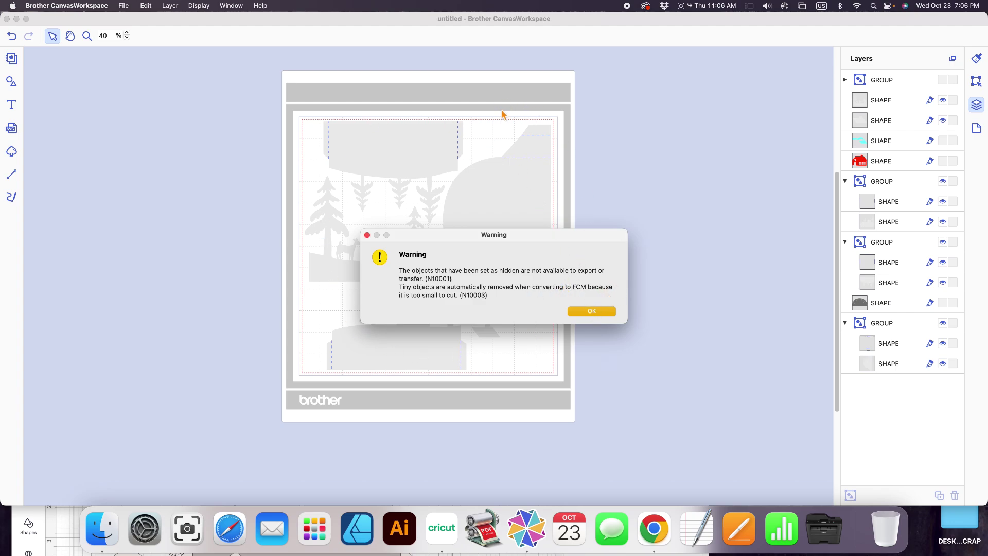
{"action": "left_click", "coordinate": [591, 311]}
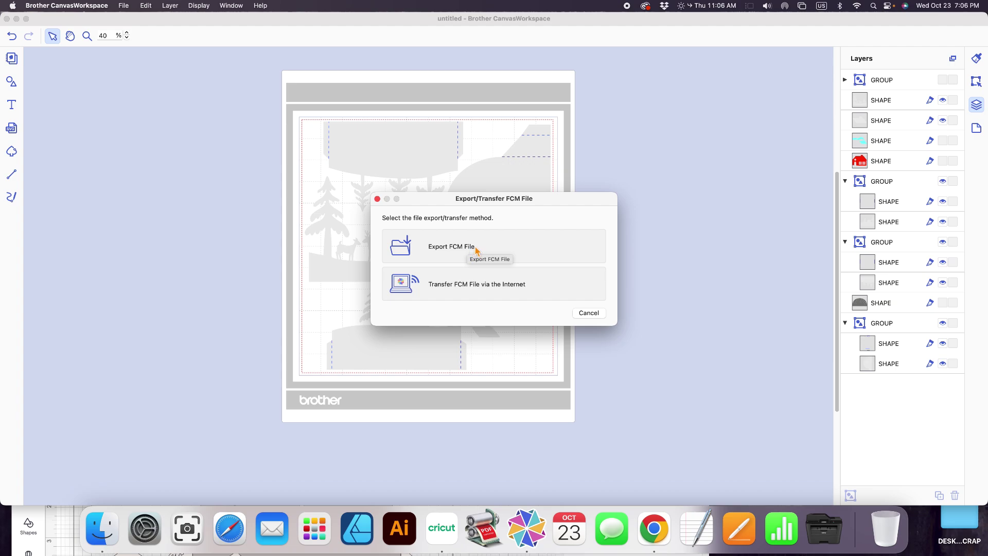
{"action": "left_click", "coordinate": [447, 249]}
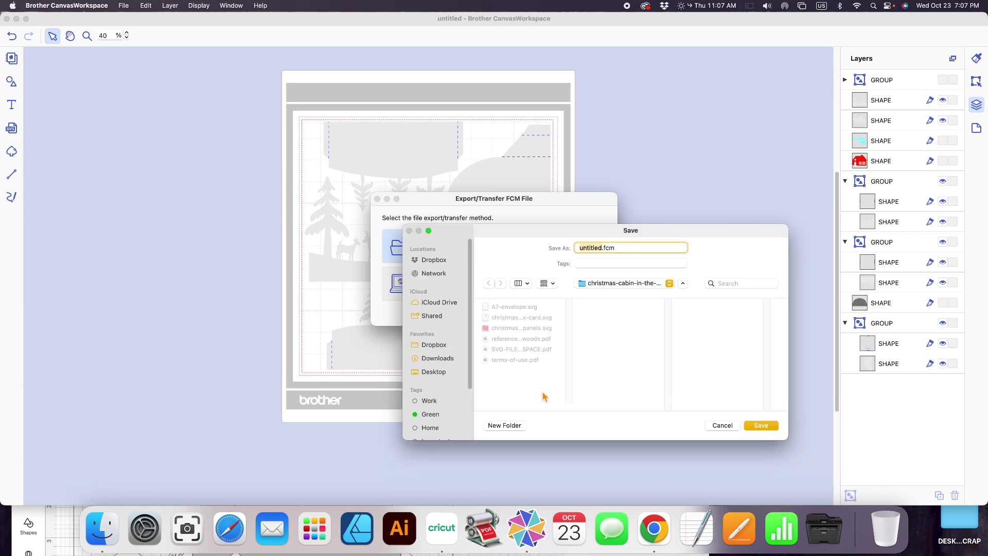
{"action": "left_click", "coordinate": [435, 372]}
{"action": "left_click", "coordinate": [512, 427]}
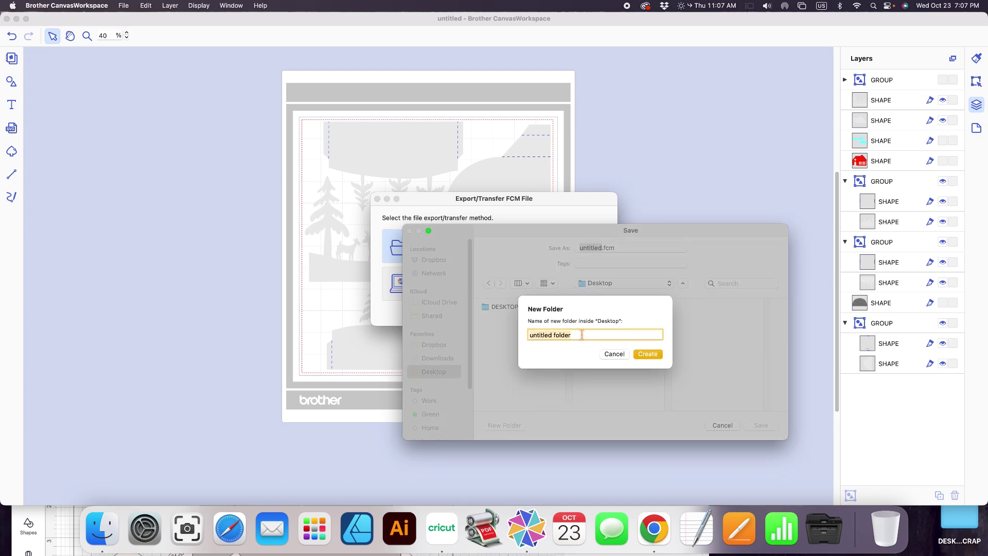
{"action": "type", "text": "xmas-cabin-in-the-woods-pop-up"}
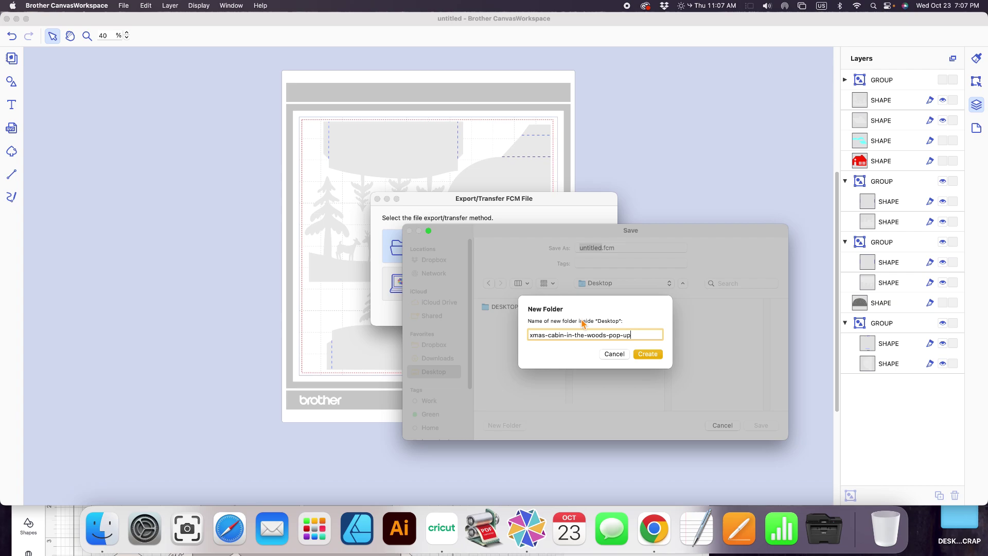
{"action": "left_click", "coordinate": [647, 354]}
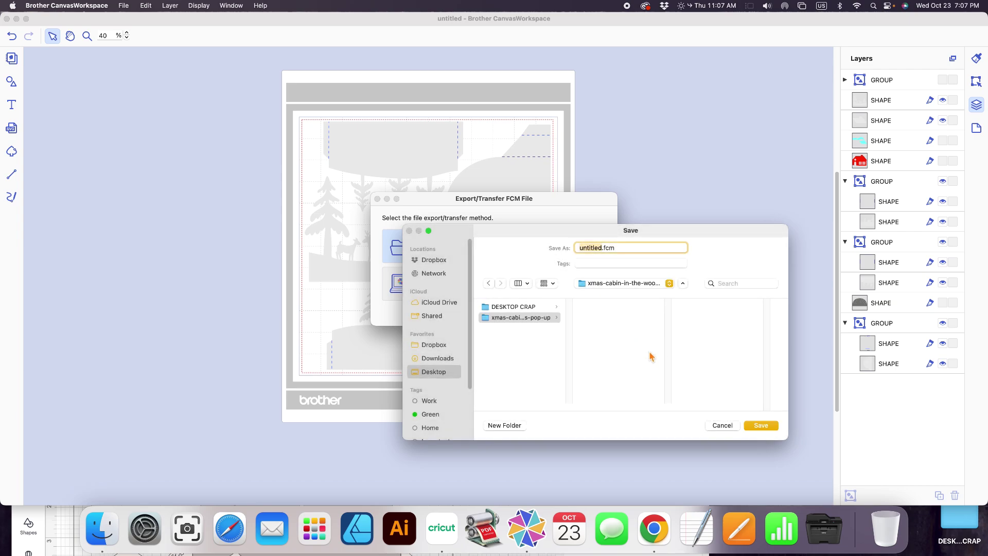
Save the FCM file as snow-layers in the xmas-cabin-in-the-woods-pop-up folder
{"action": "left_click", "coordinate": [587, 249]}
{"action": "left_click_drag", "start_coordinate": [569, 246], "coordinate": [599, 248]}
{"action": "type", "text": "snow-layers"}
{"action": "left_click", "coordinate": [487, 319]}
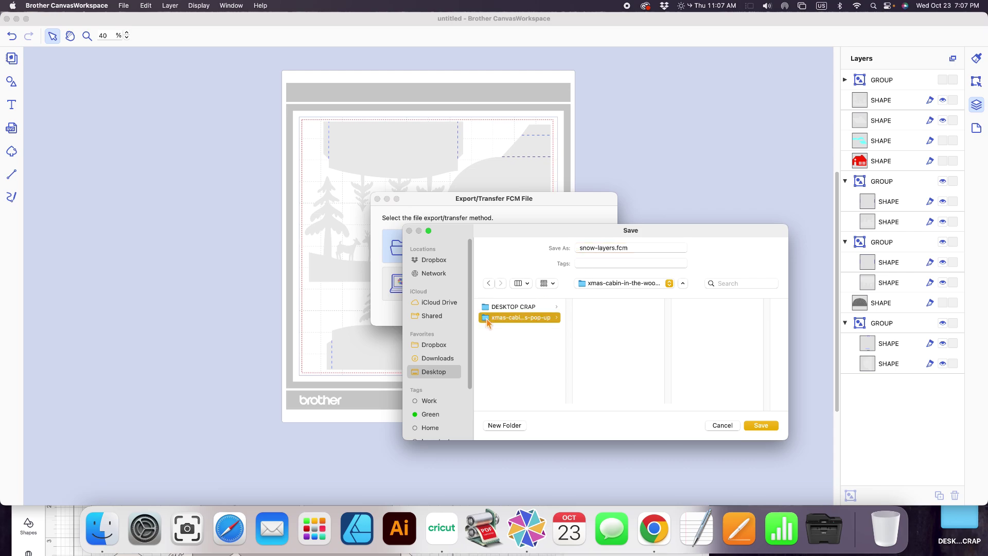
{"action": "left_click", "coordinate": [770, 427]}
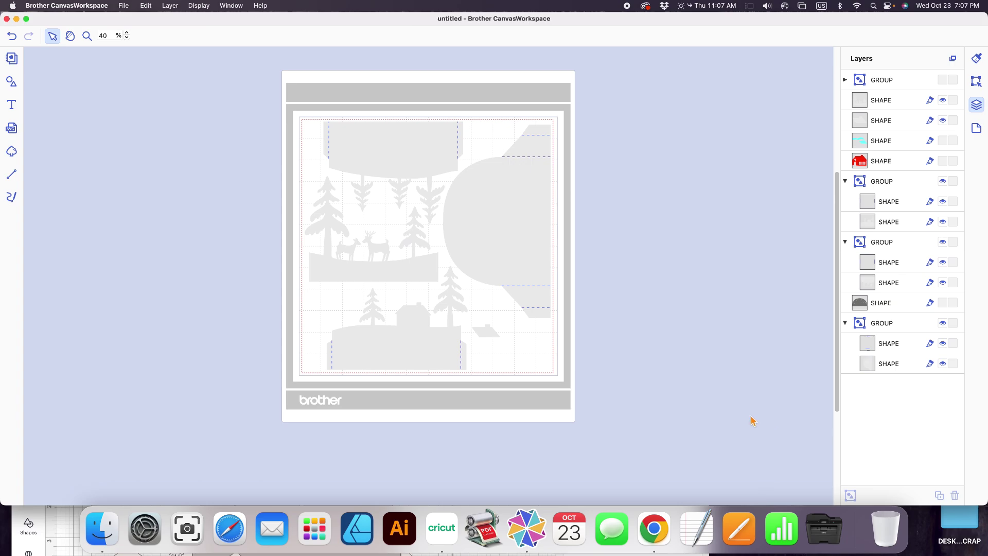
Hide all the light grey snow pieces and groups so the mat is empty
{"action": "left_click_drag", "start_coordinate": [252, 87], "coordinate": [642, 459]}
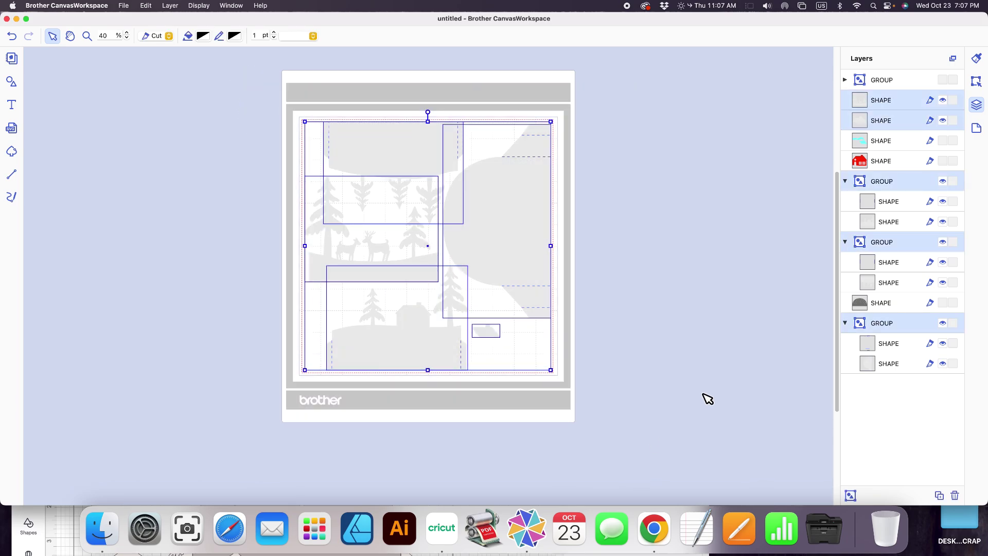
{"action": "left_click", "coordinate": [942, 100]}
{"action": "left_click", "coordinate": [942, 121]}
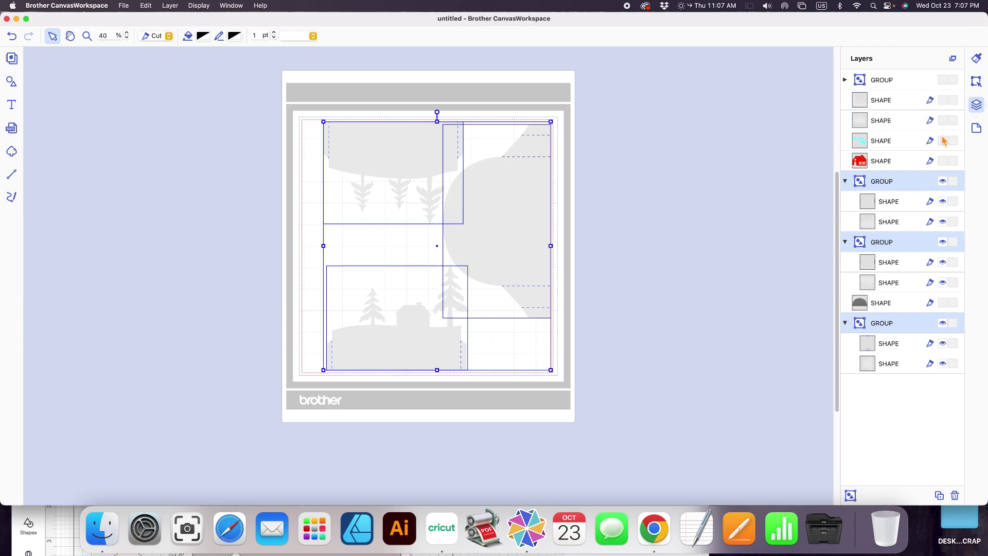
{"action": "left_click", "coordinate": [942, 181]}
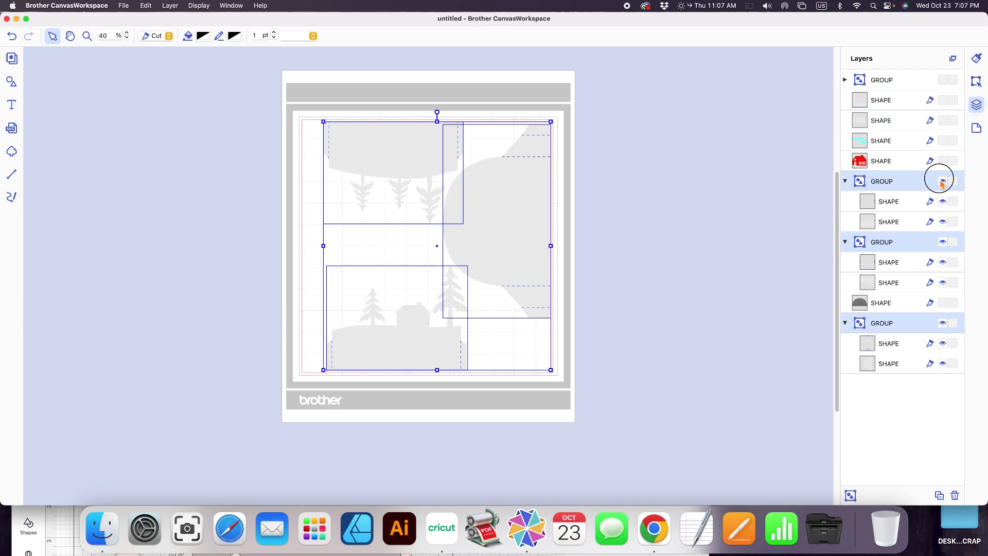
{"action": "left_click", "coordinate": [942, 242]}
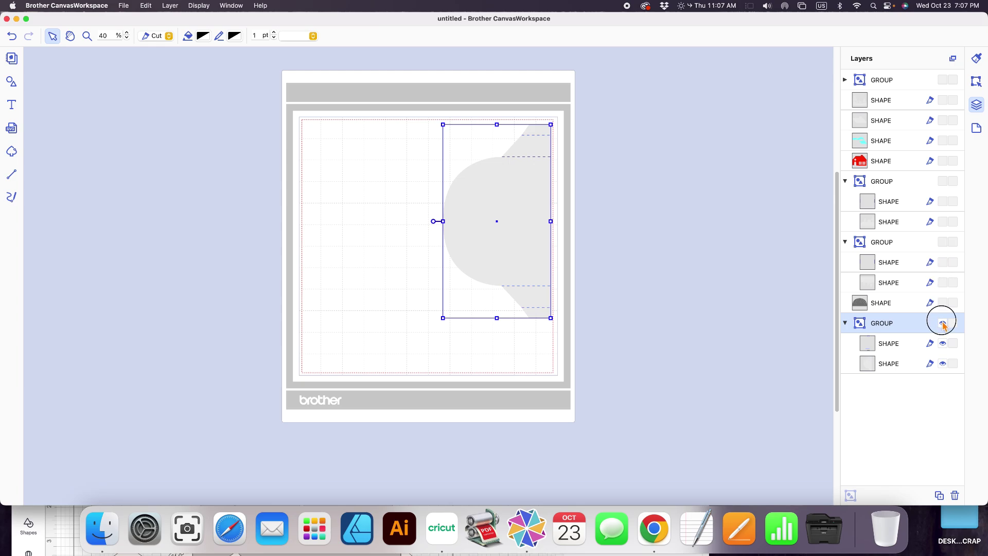
{"action": "left_click", "coordinate": [942, 322]}
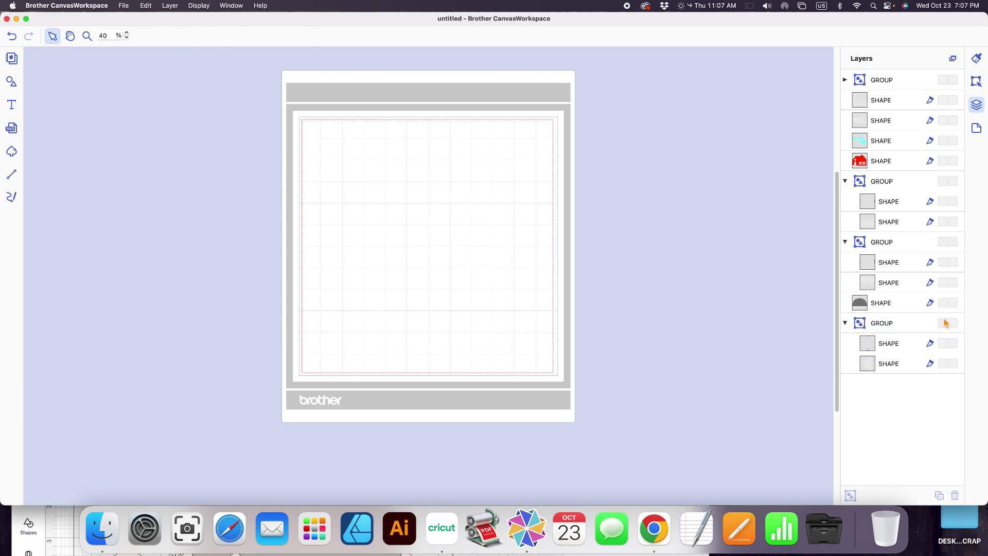
Collapse the three hidden snow groups in the layer list
{"action": "left_click", "coordinate": [845, 80]}
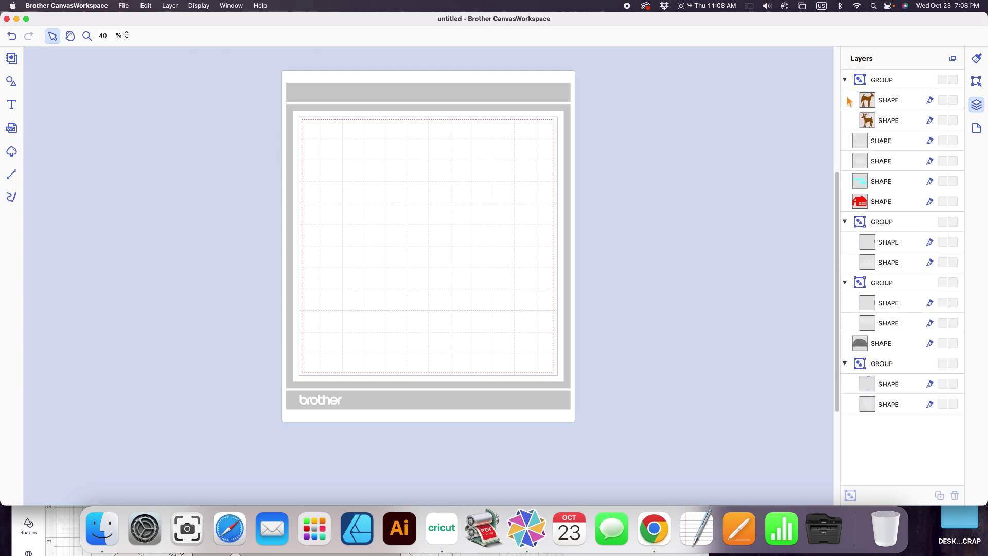
{"action": "left_click", "coordinate": [845, 80]}
{"action": "left_click", "coordinate": [845, 181]}
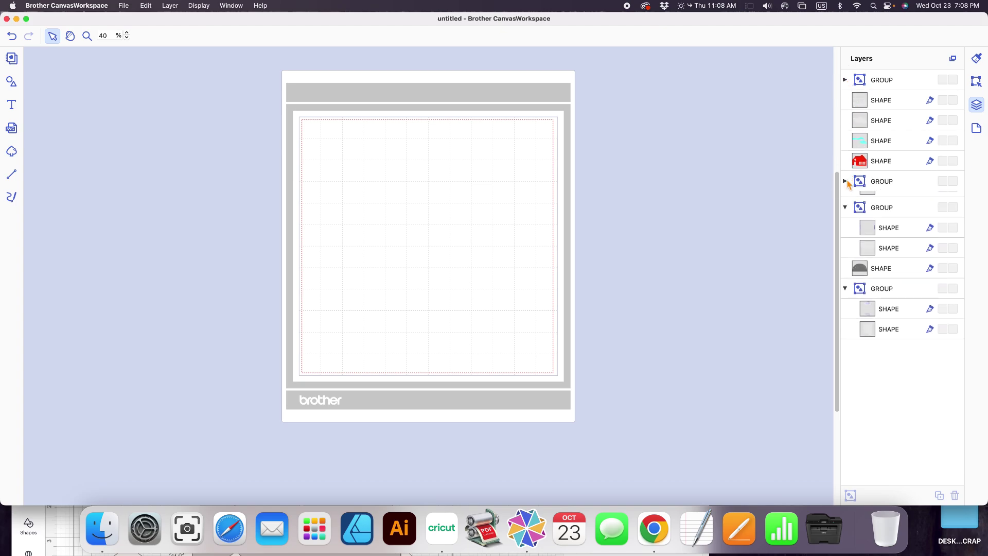
{"action": "left_click", "coordinate": [845, 202]}
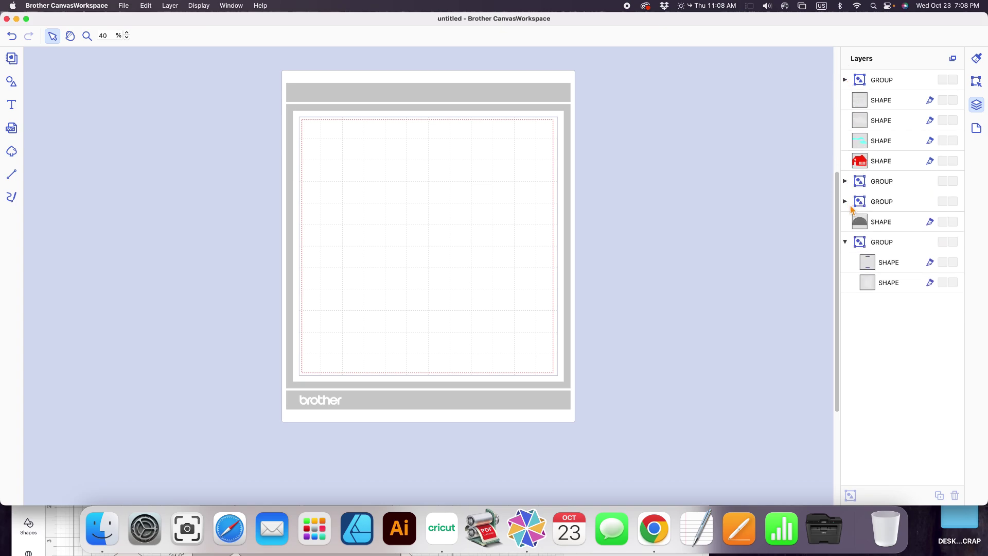
{"action": "left_click", "coordinate": [845, 242]}
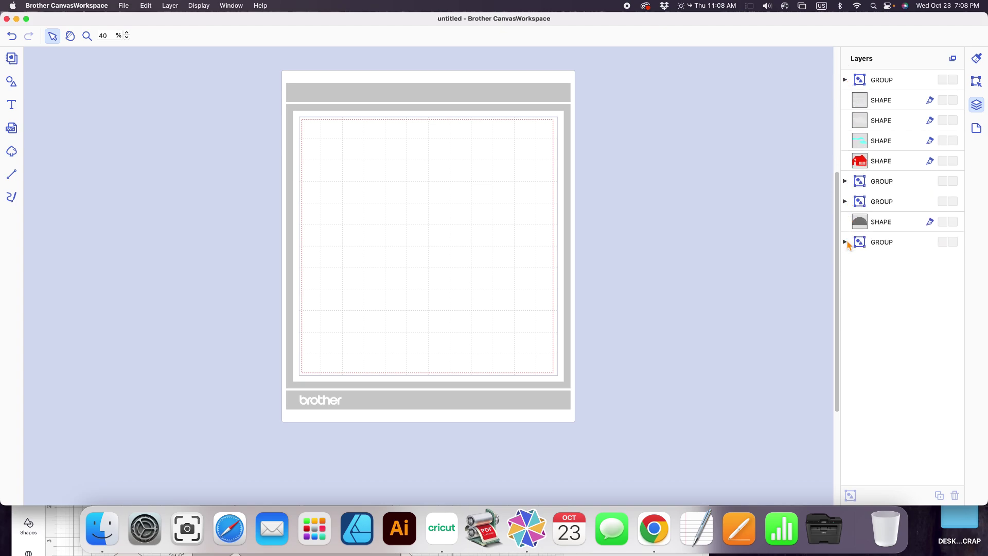
Show the brown deer group and move it into the mat's bottom right corner
{"action": "left_click", "coordinate": [845, 80]}
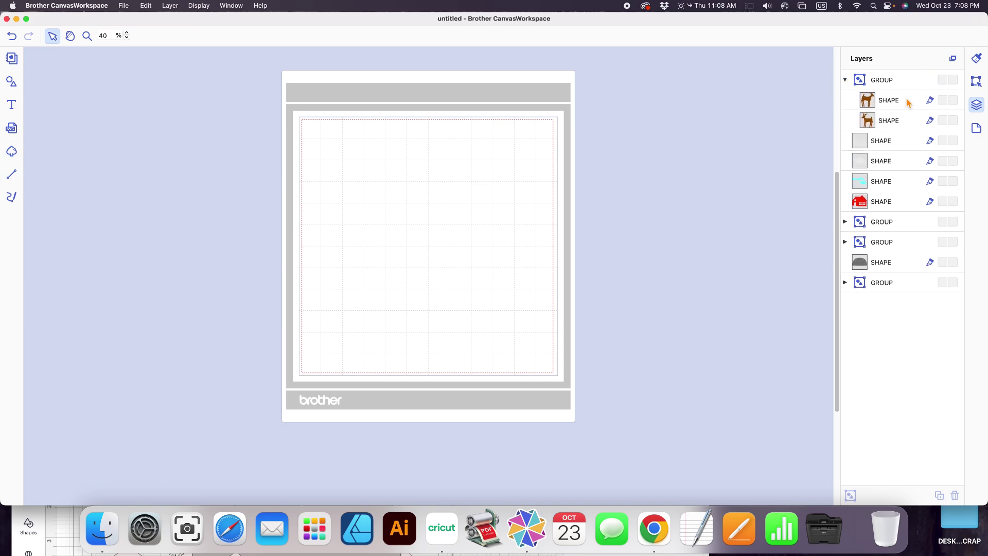
{"action": "left_click", "coordinate": [942, 80]}
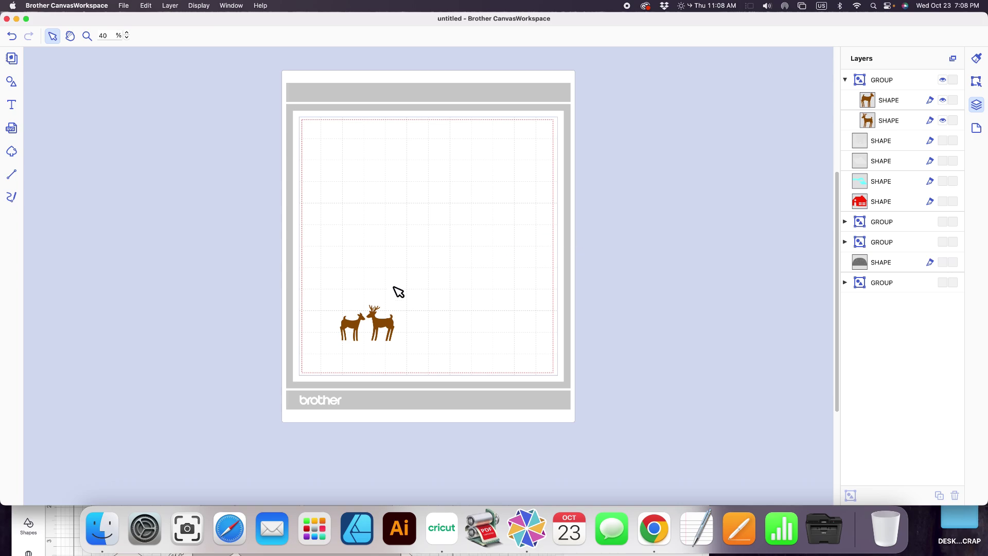
{"action": "left_click", "coordinate": [338, 300]}
{"action": "left_click_drag", "start_coordinate": [342, 305], "coordinate": [538, 353]}
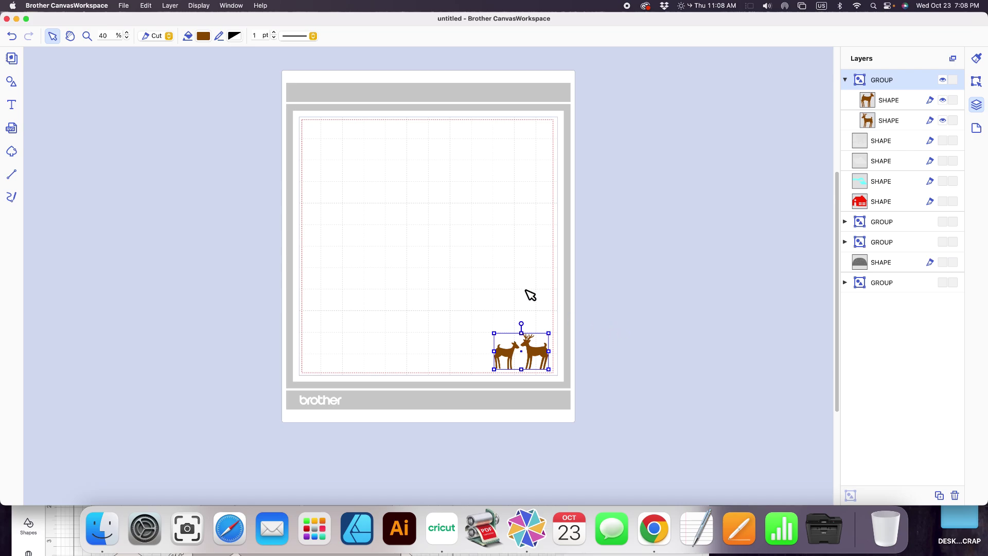
{"action": "left_click", "coordinate": [323, 25]}
{"action": "left_click_drag", "start_coordinate": [323, 25], "coordinate": [327, 32]}
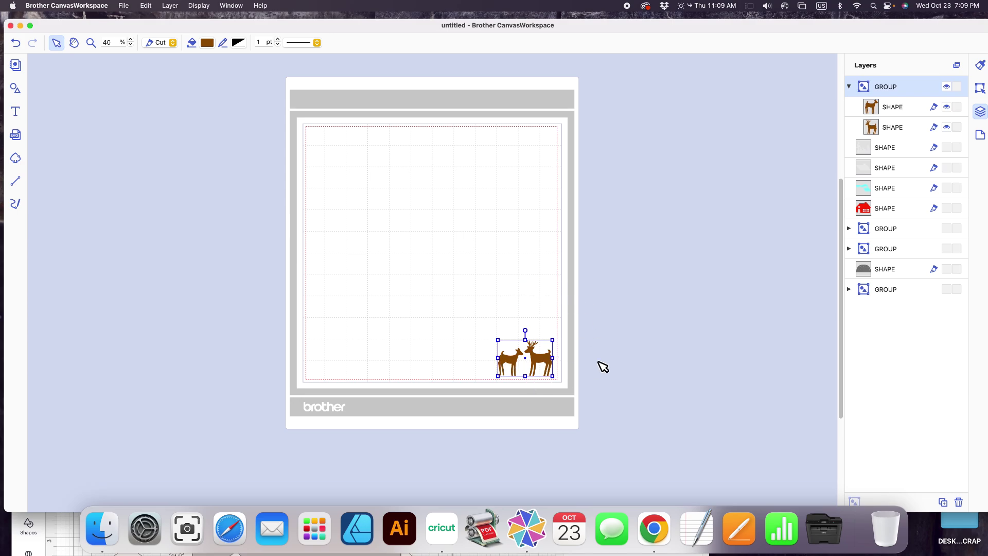
{"action": "left_click", "coordinate": [609, 311]}
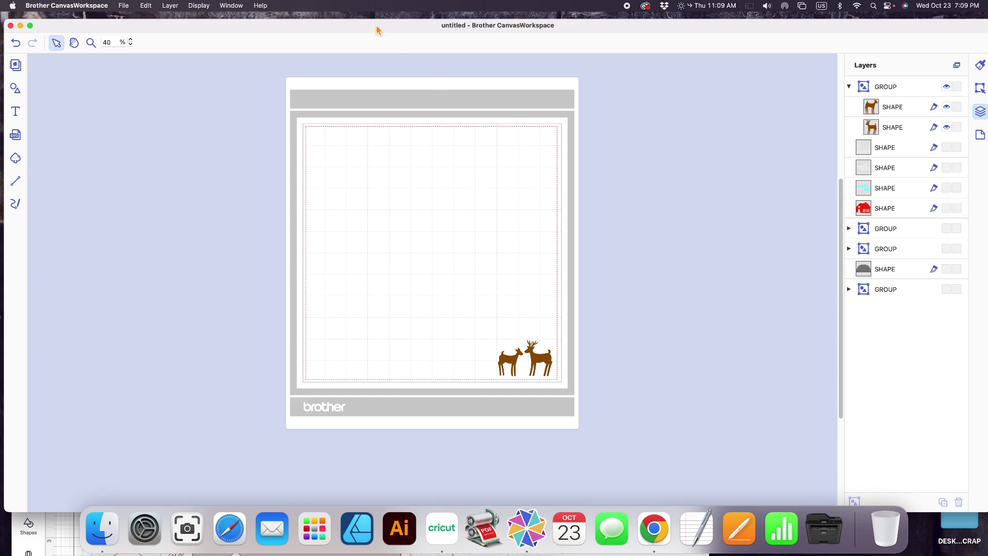
{"action": "left_click_drag", "start_coordinate": [380, 29], "coordinate": [379, 27]}
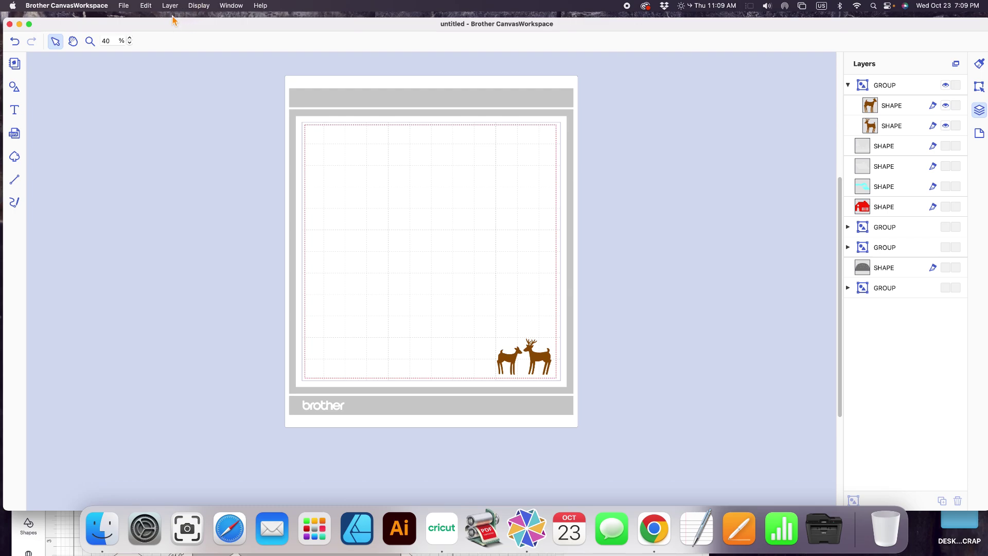
Export the deer group as an FCM file named deer in the xmas-cabin-in-the-woods-pop-up folder
{"action": "left_click", "coordinate": [124, 6]}
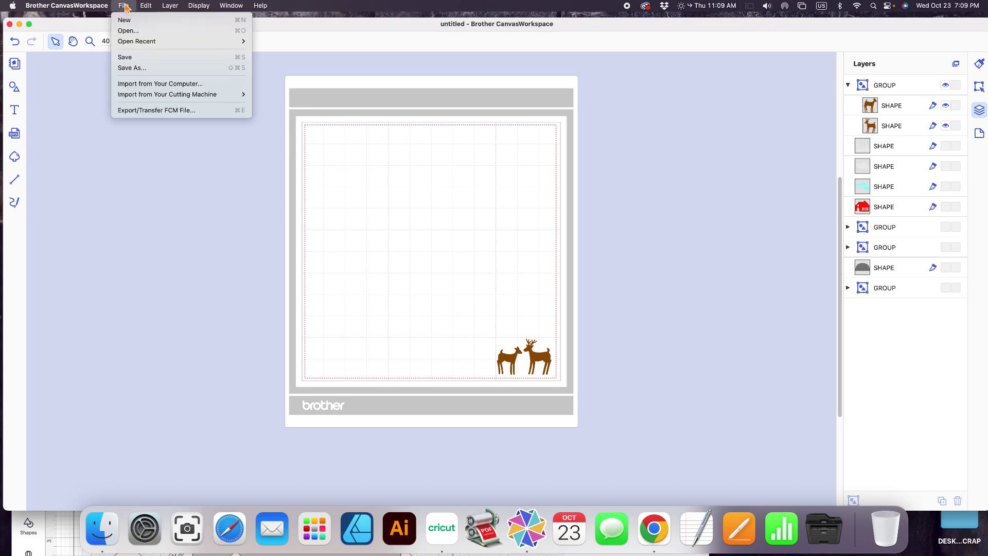
{"action": "left_click", "coordinate": [172, 116]}
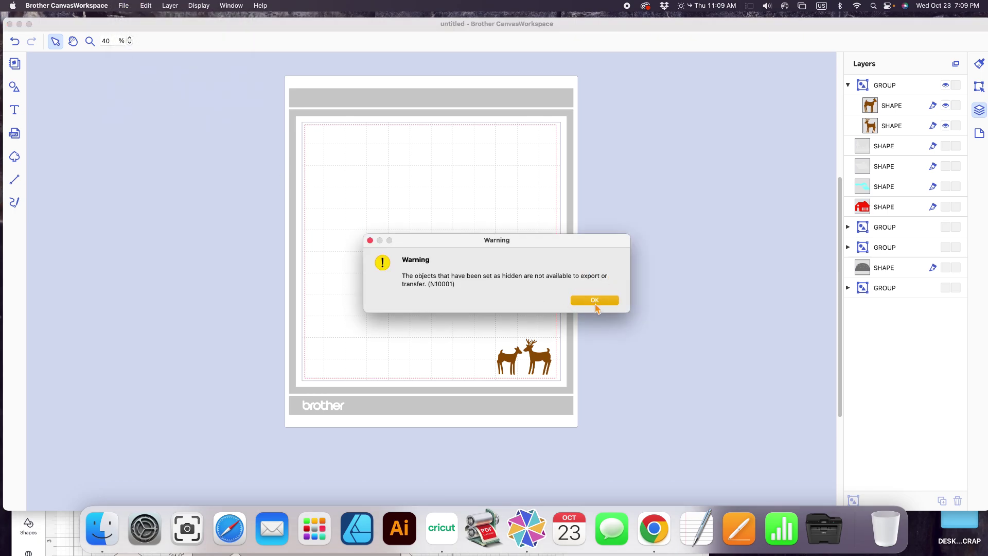
{"action": "left_click", "coordinate": [593, 303]}
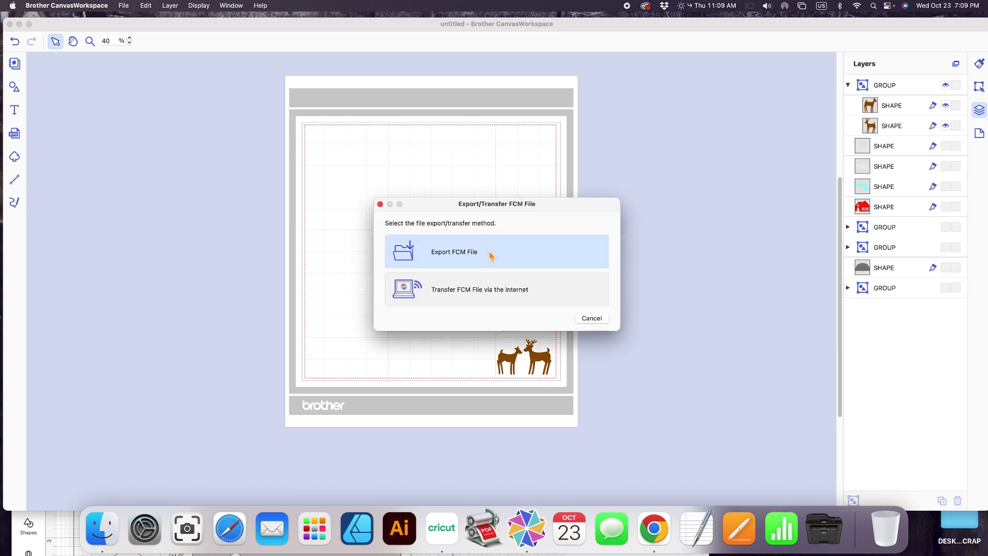
{"action": "left_click", "coordinate": [490, 256]}
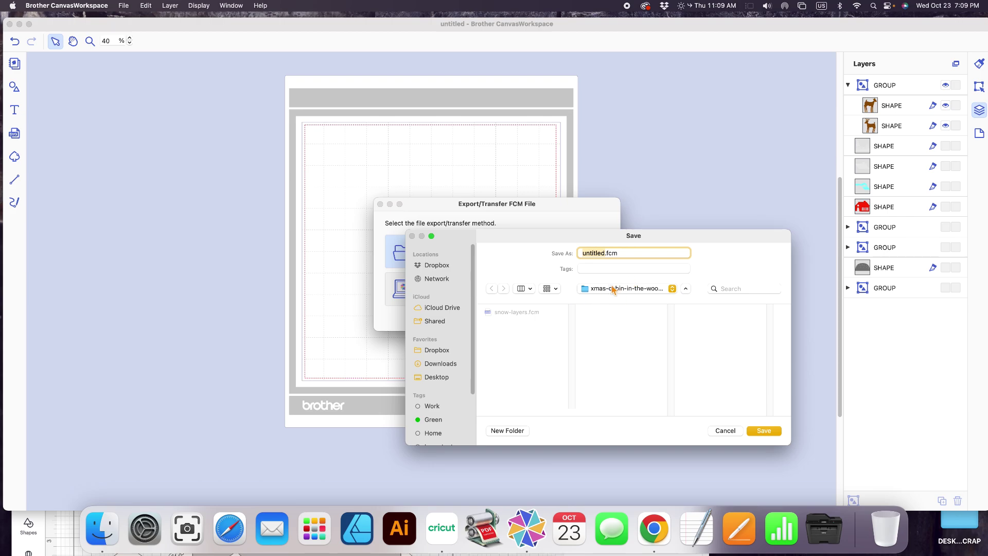
{"action": "type", "text": "deer"}
{"action": "left_click", "coordinate": [765, 431]}
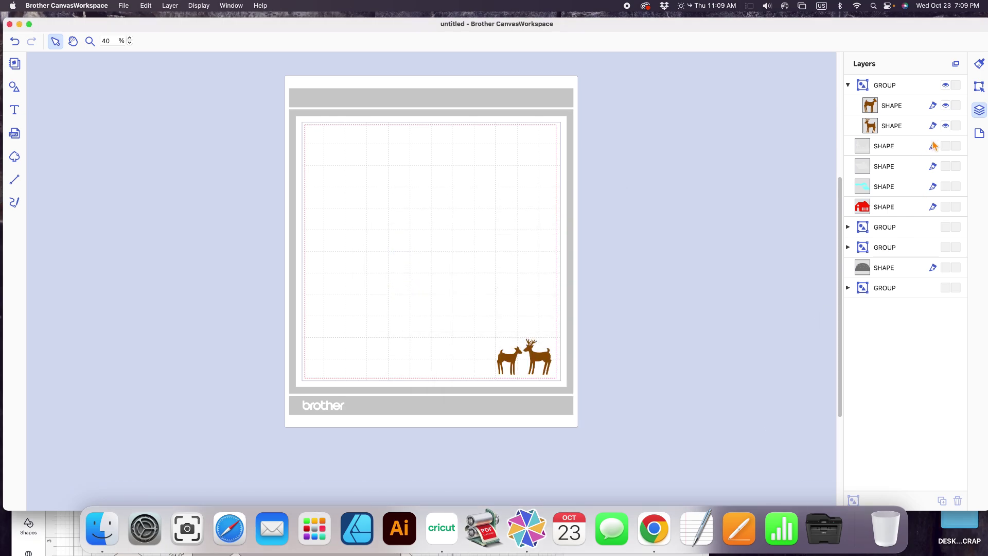
Hide the deer group and show the red house
{"action": "left_click", "coordinate": [945, 85]}
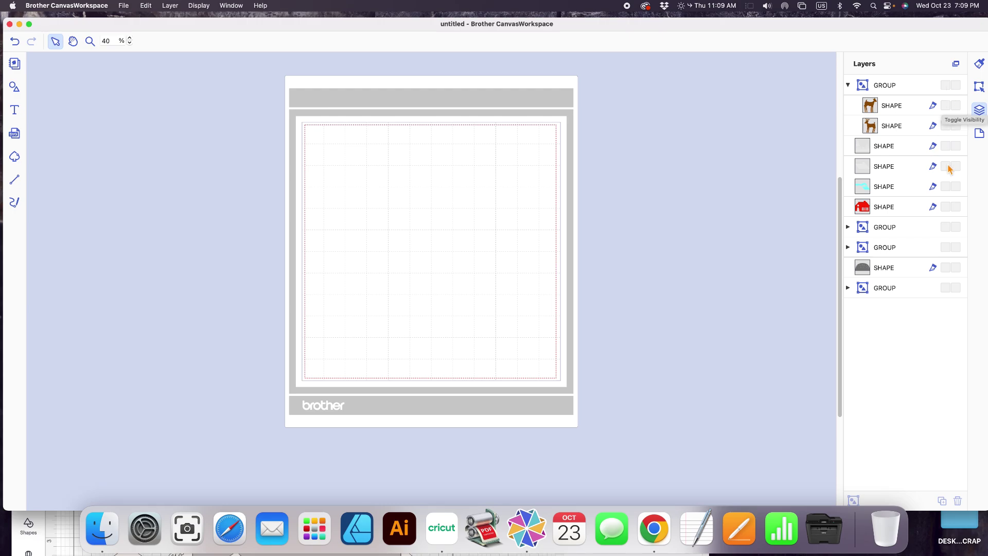
{"action": "left_click", "coordinate": [945, 206]}
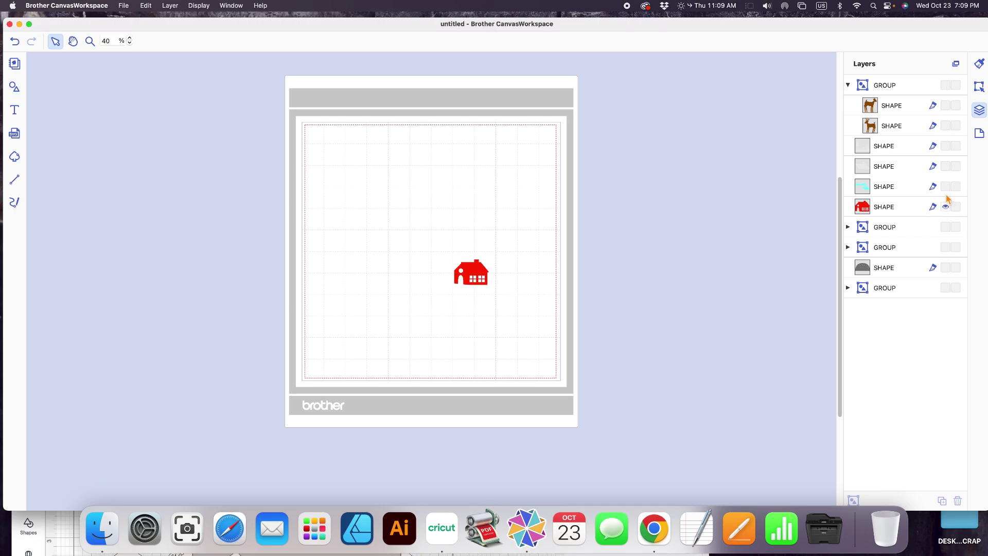
Show the light blue smoke shape, hide the red house, and move the smoke into the mat's bottom right corner
{"action": "left_click", "coordinate": [945, 186]}
{"action": "left_click", "coordinate": [944, 206]}
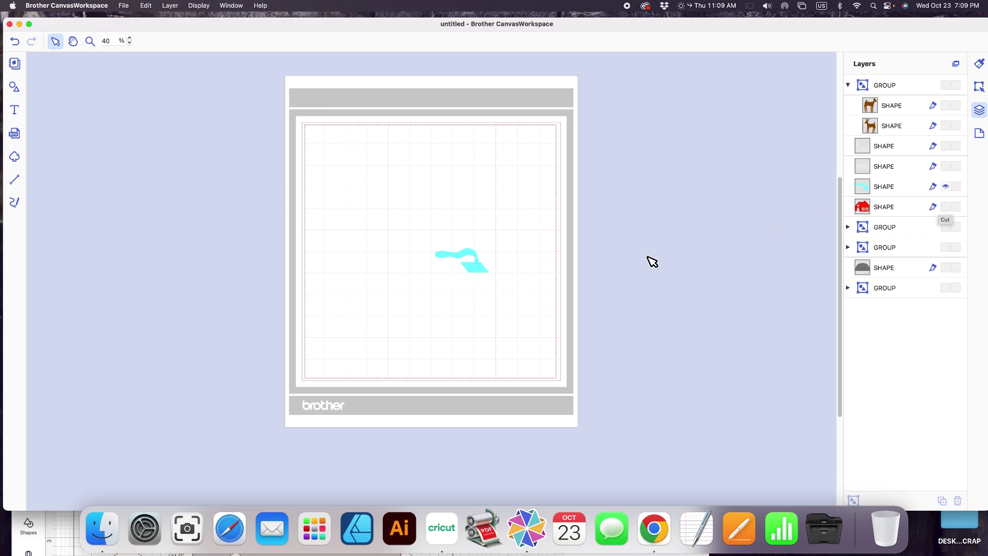
{"action": "left_click_drag", "start_coordinate": [479, 273], "coordinate": [539, 366]}
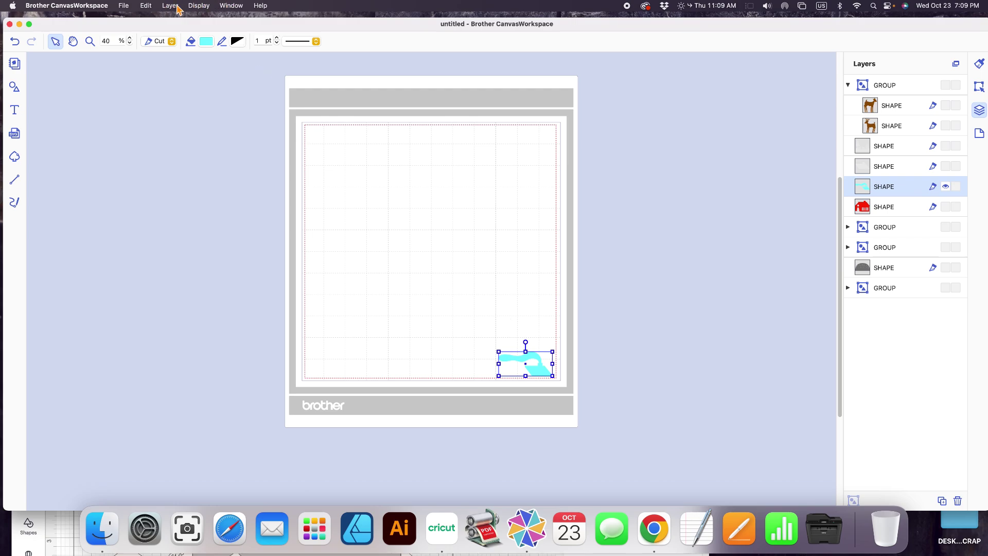
Export the smoke shape as an FCM file named smoke in the xmas-cabin-in-the-woods-pop-up folder
{"action": "left_click", "coordinate": [124, 6]}
{"action": "left_click", "coordinate": [128, 110]}
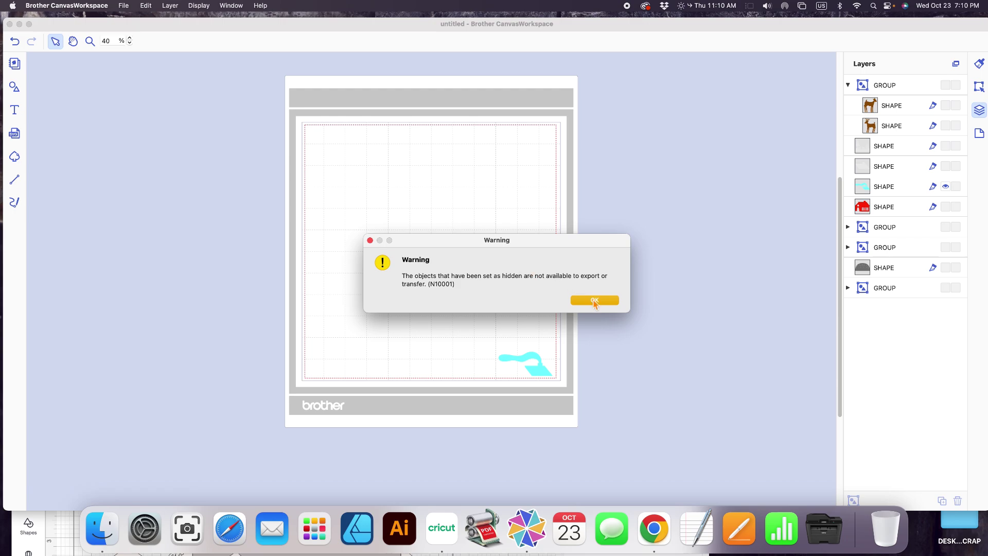
{"action": "left_click", "coordinate": [594, 302]}
{"action": "left_click", "coordinate": [503, 258]}
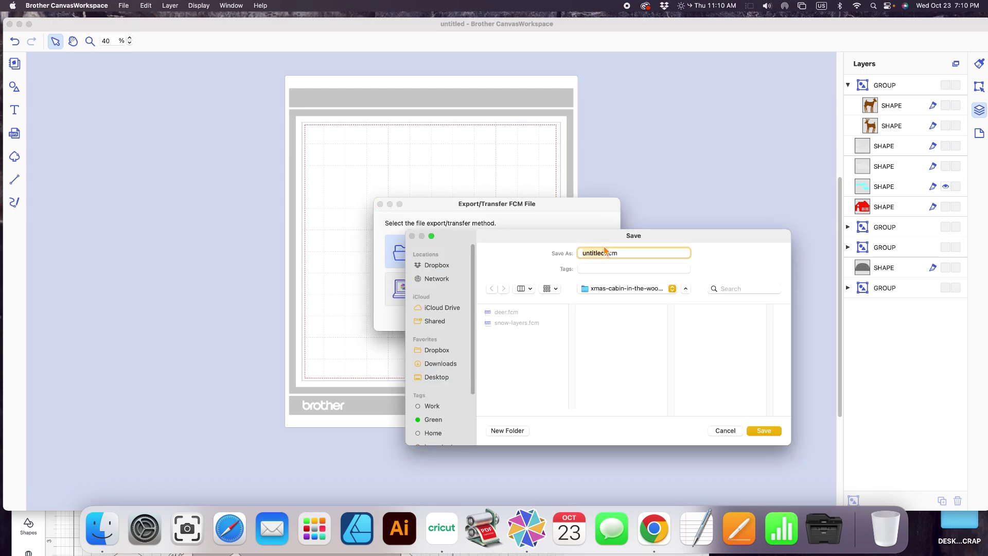
{"action": "type", "text": "smoke"}
{"action": "left_click", "coordinate": [765, 431]}
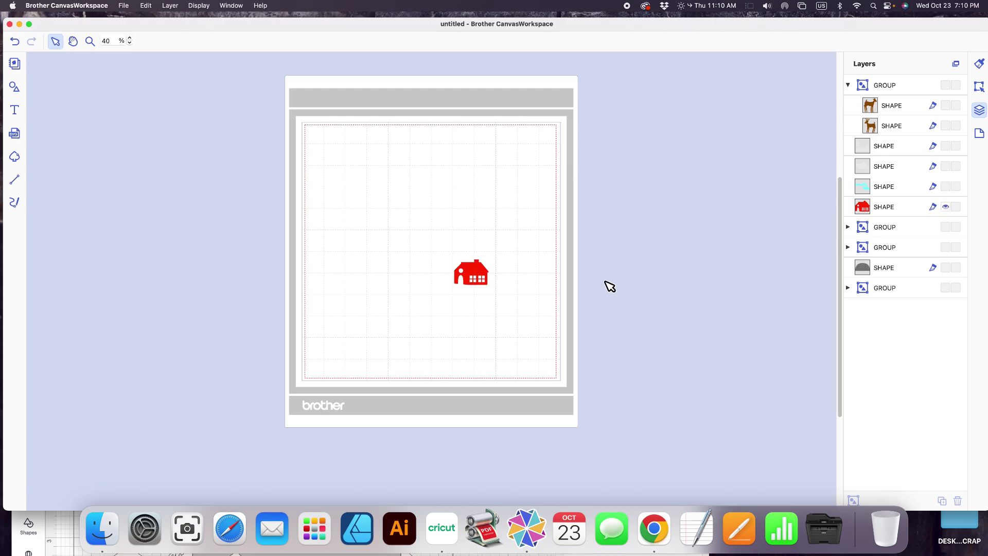
Hide the smoke, show the red house, and move it into the mat's bottom left corner
{"action": "left_click_drag", "start_coordinate": [470, 273], "coordinate": [540, 368]}
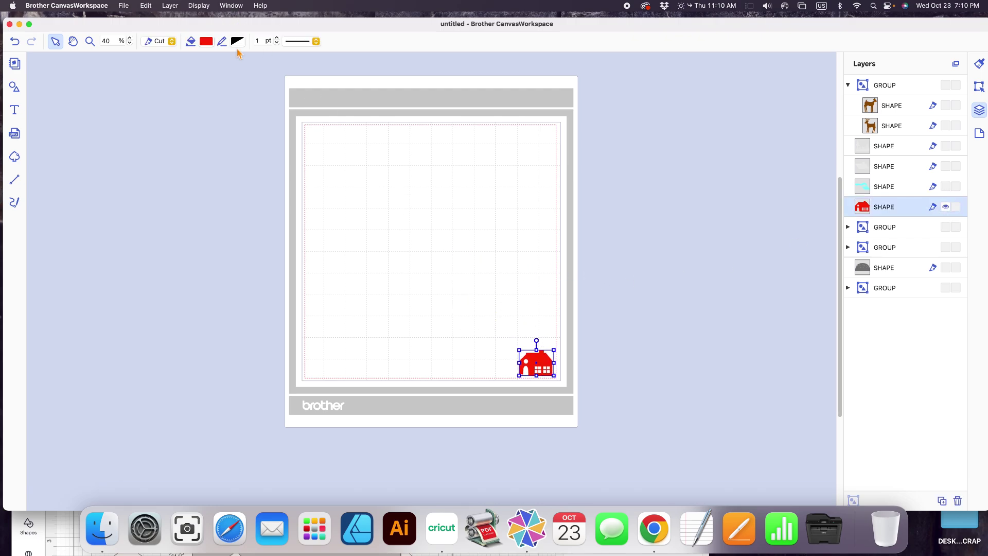
{"action": "left_click", "coordinate": [502, 363]}
{"action": "left_click_drag", "start_coordinate": [503, 362], "coordinate": [322, 361]}
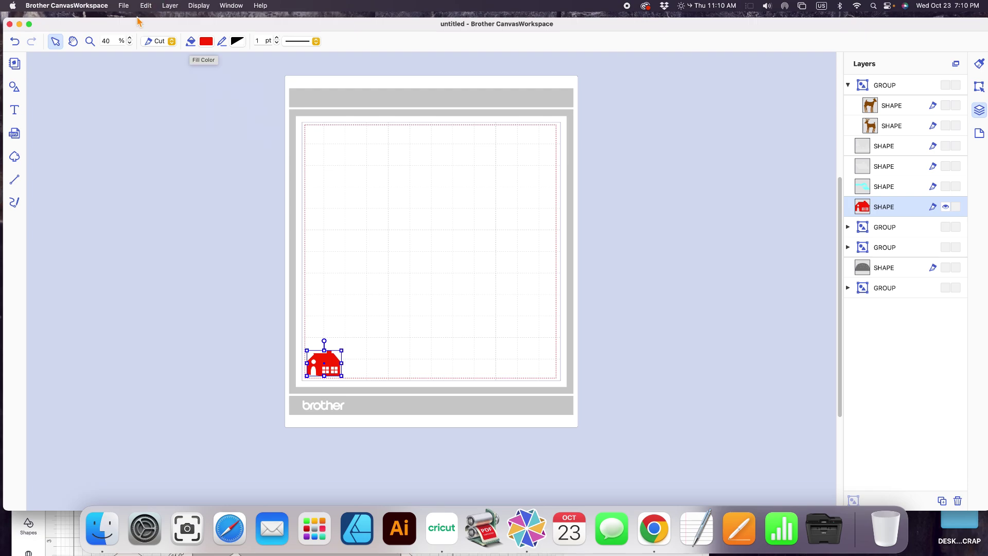
Export the red house as an FCM file named red-cabin in the xmas-cabin-in-the-woods-pop-up folder
{"action": "left_click", "coordinate": [124, 6]}
{"action": "left_click", "coordinate": [140, 110]}
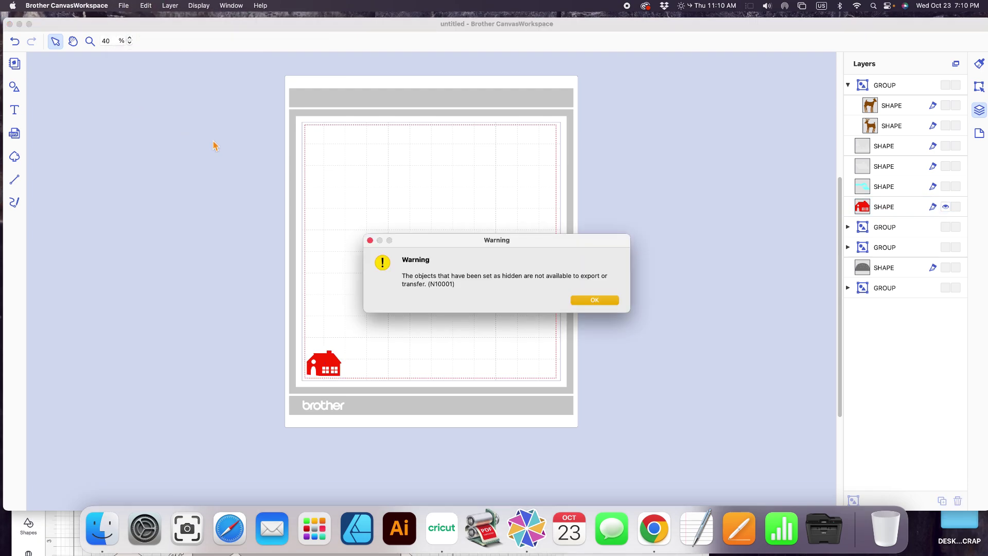
{"action": "left_click", "coordinate": [585, 300]}
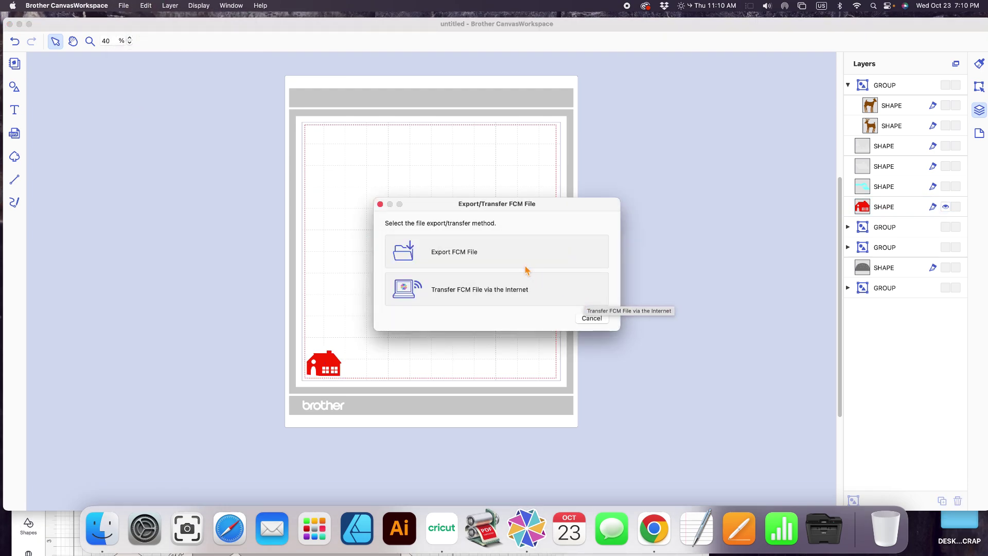
{"action": "left_click", "coordinate": [527, 257]}
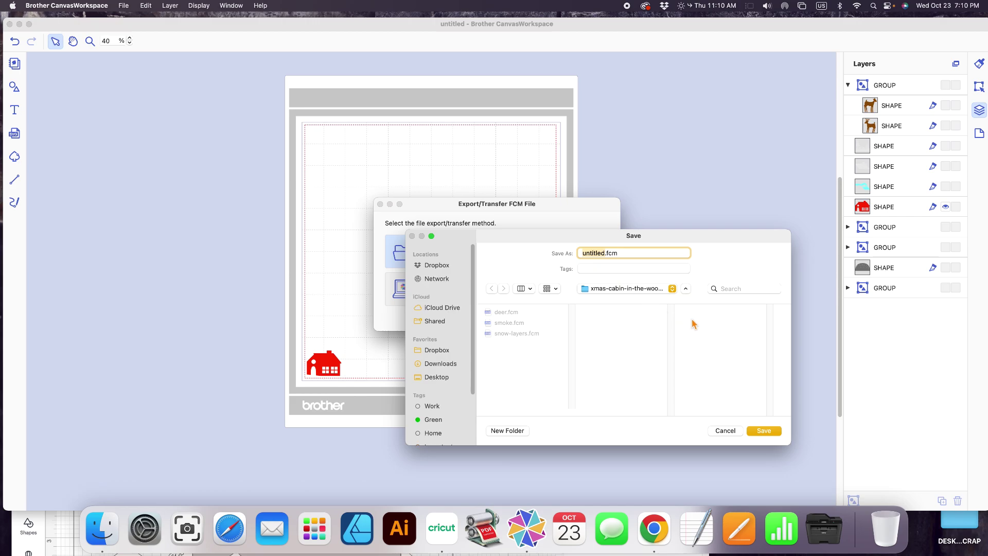
{"action": "type", "text": "red-cabin"}
{"action": "left_click", "coordinate": [760, 429]}
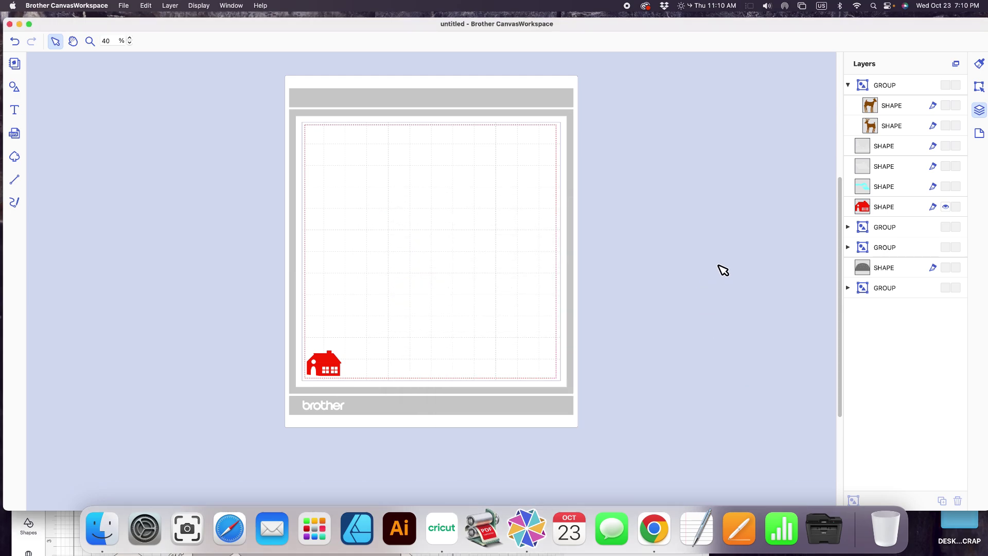
Hide the red house, show the grey snowfall dome, and move it into the mat's bottom left corner
{"action": "left_click", "coordinate": [945, 207]}
{"action": "left_click", "coordinate": [946, 268]}
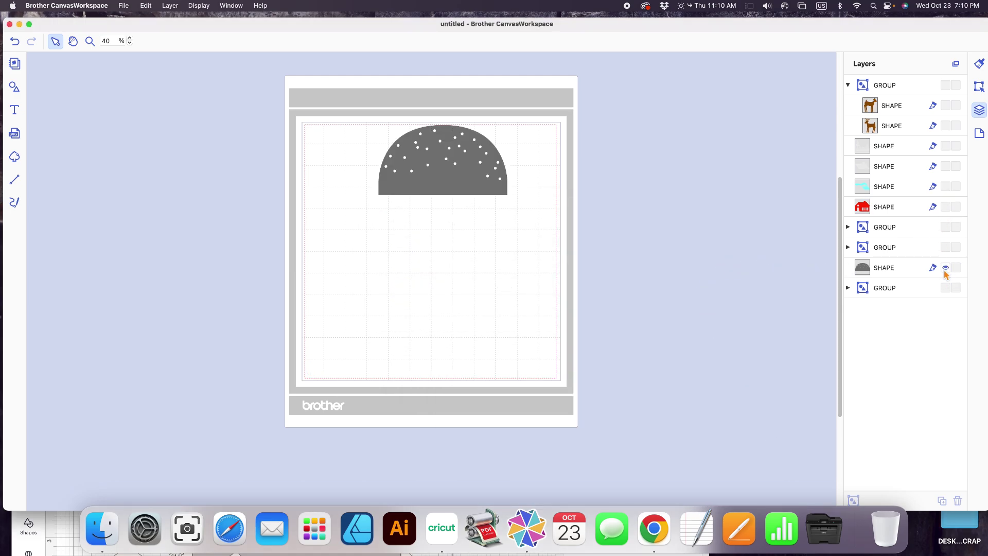
{"action": "left_click", "coordinate": [458, 185]}
{"action": "left_click_drag", "start_coordinate": [440, 240], "coordinate": [394, 366]}
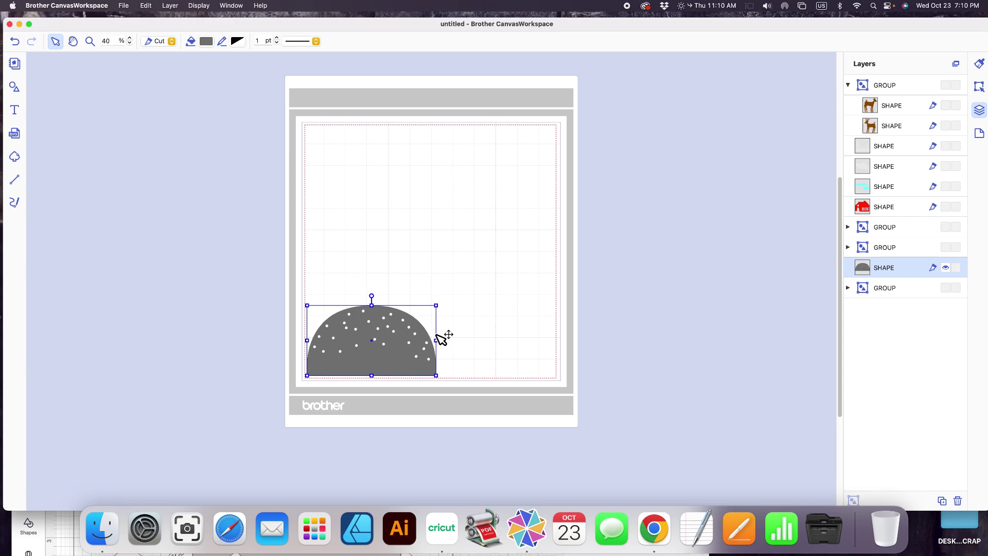
{"action": "double_click", "coordinate": [396, 357]}
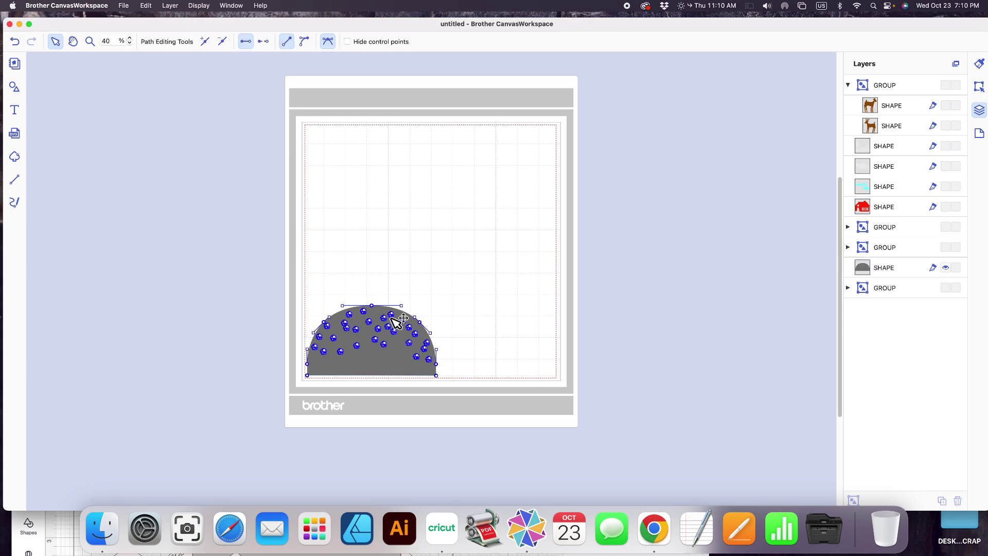
{"action": "left_click", "coordinate": [376, 257]}
{"action": "left_click", "coordinate": [372, 366]}
{"action": "double_click", "coordinate": [366, 362]}
{"action": "left_click", "coordinate": [331, 170]}
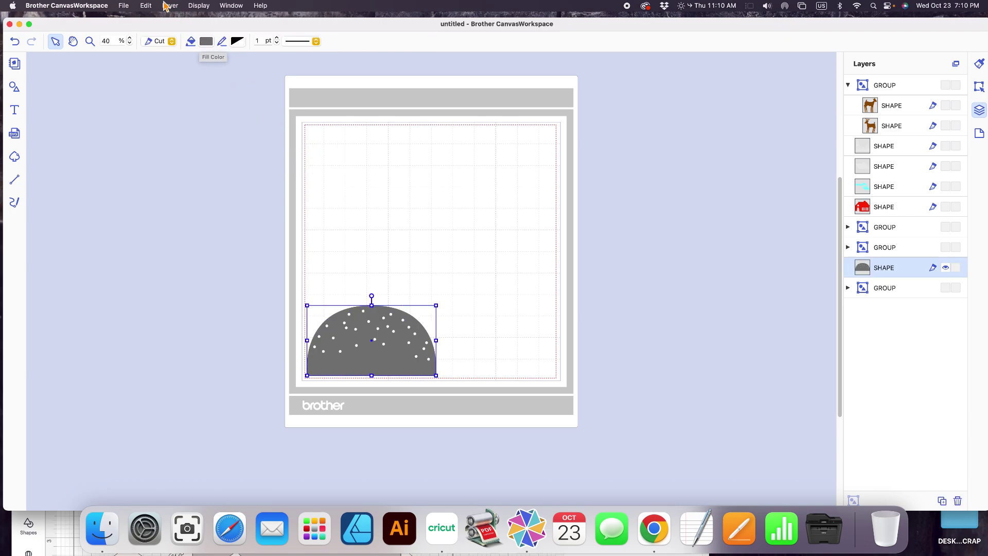
Export the grey dome as an FCM file named snowfall-background in the xmas-cabin-in-the-woods-pop-up folder
{"action": "left_click", "coordinate": [124, 8]}
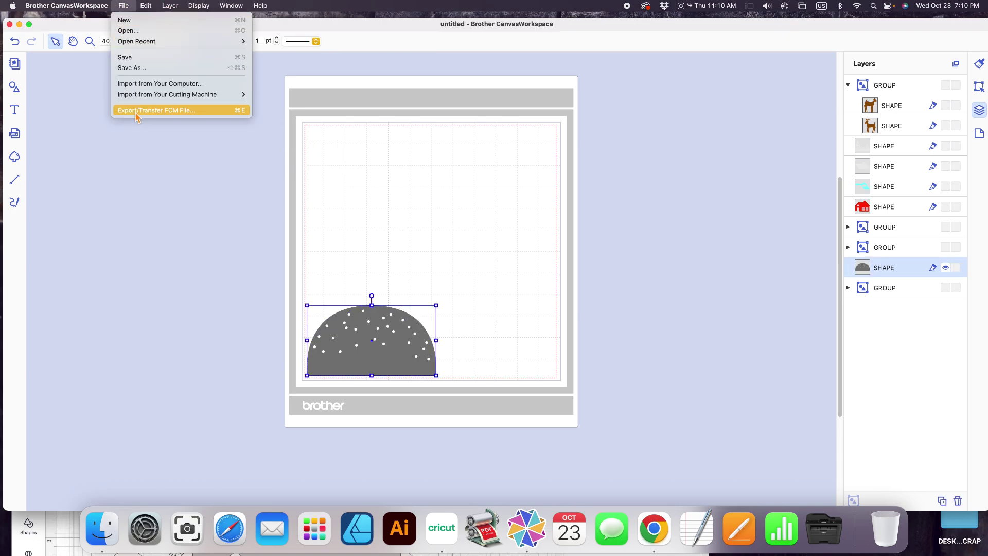
{"action": "left_click", "coordinate": [135, 110]}
{"action": "left_click", "coordinate": [596, 301]}
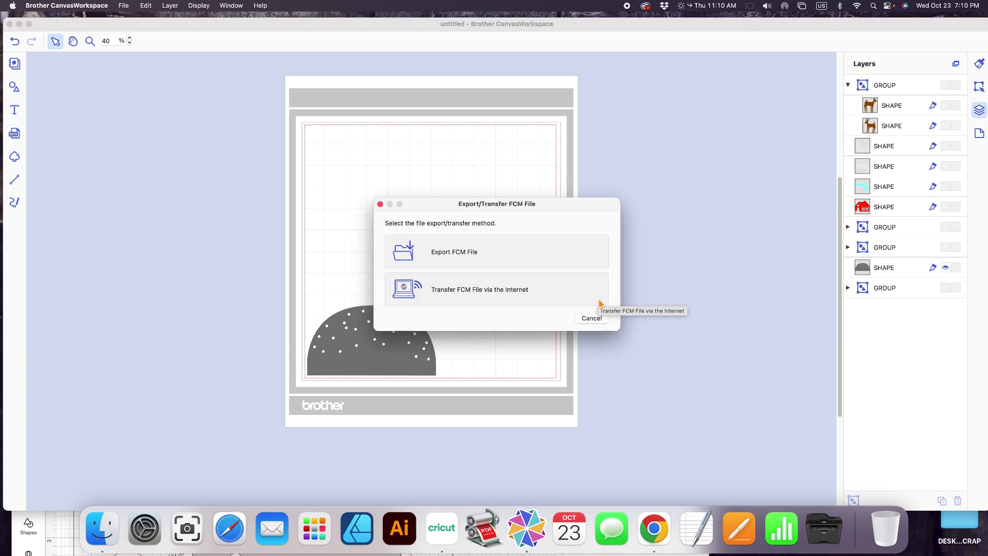
{"action": "left_click", "coordinate": [440, 252]}
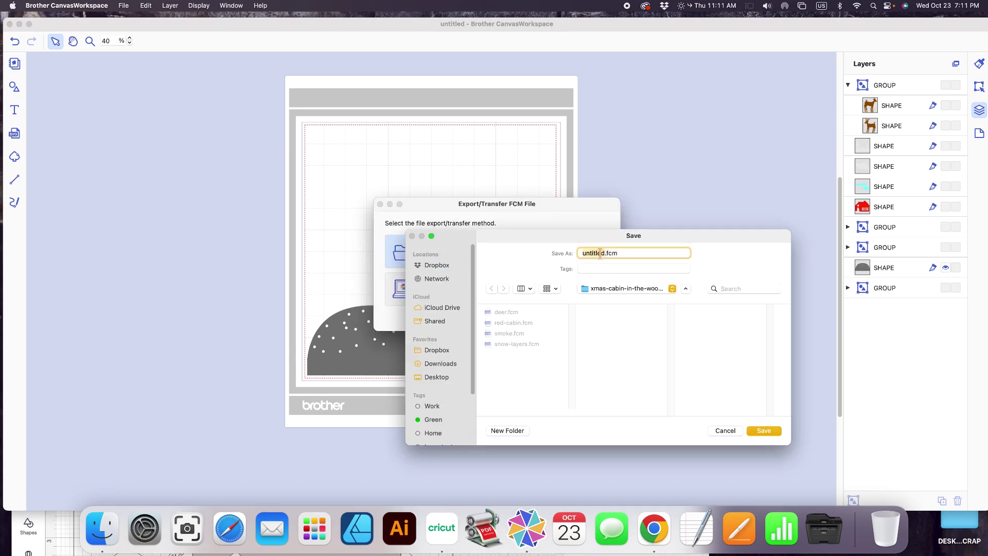
{"action": "type", "text": "snowfall-backgro"}
{"action": "left_click", "coordinate": [766, 430]}
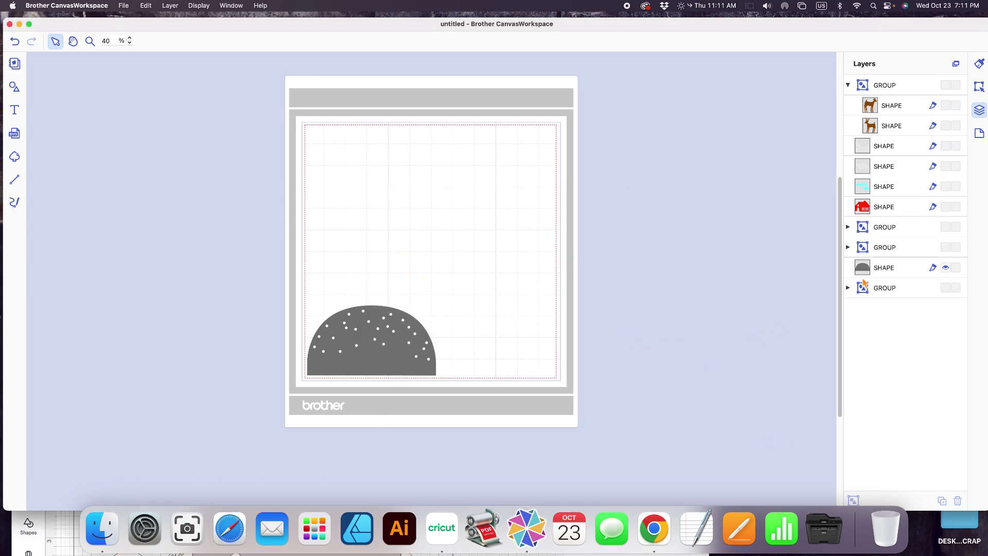
Open the xmas-cabin-in-the-woods-pop-up folder on the desktop to check the exported FCM files, and return to CanvasWorkspace
{"action": "left_click_drag", "start_coordinate": [736, 27], "coordinate": [516, 29]}
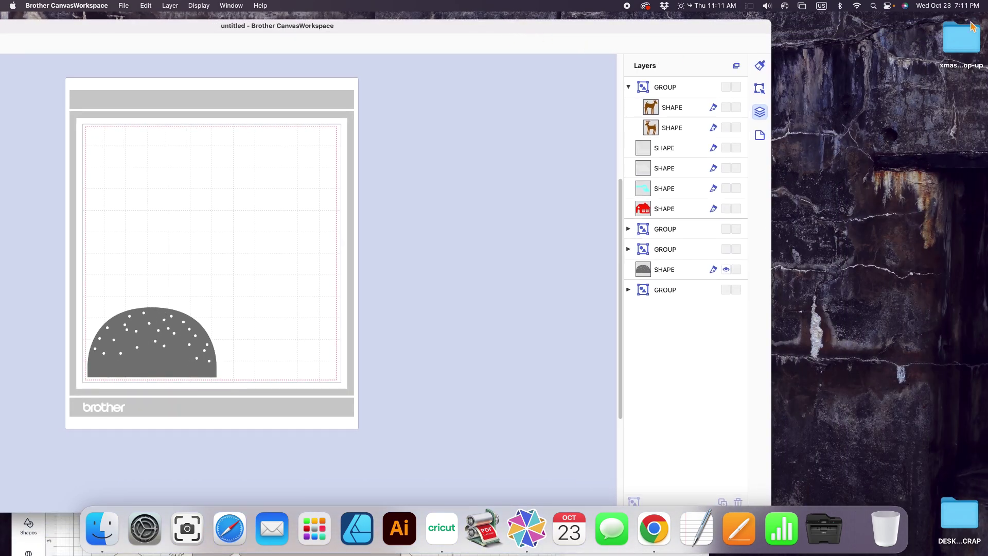
{"action": "left_click", "coordinate": [967, 42]}
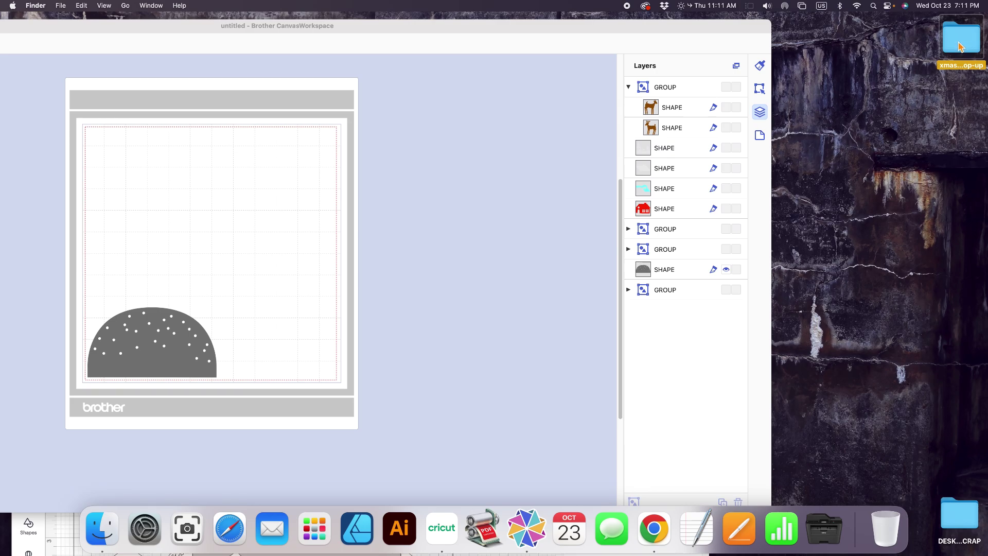
{"action": "left_click_drag", "start_coordinate": [711, 27], "coordinate": [700, 28]}
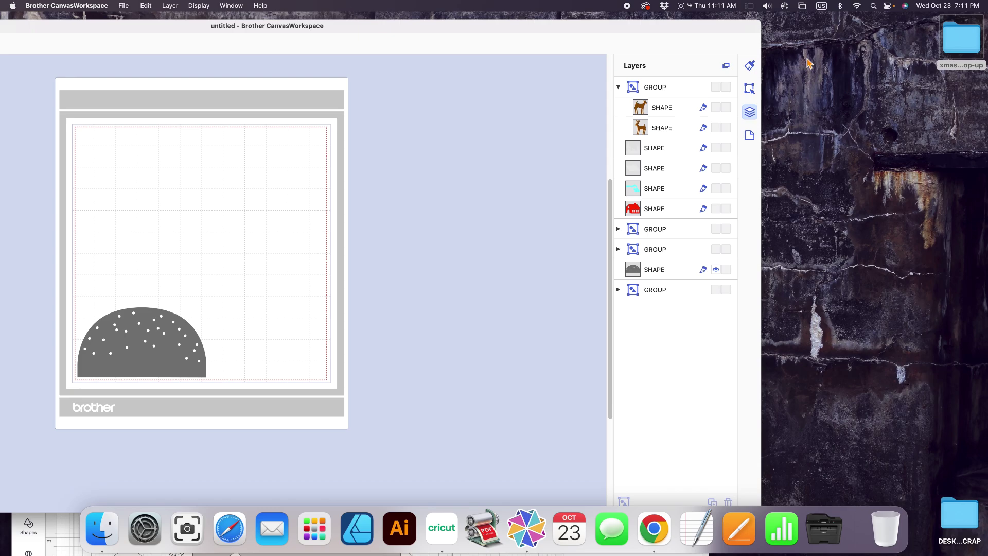
{"action": "left_click_drag", "start_coordinate": [961, 46], "coordinate": [944, 47]}
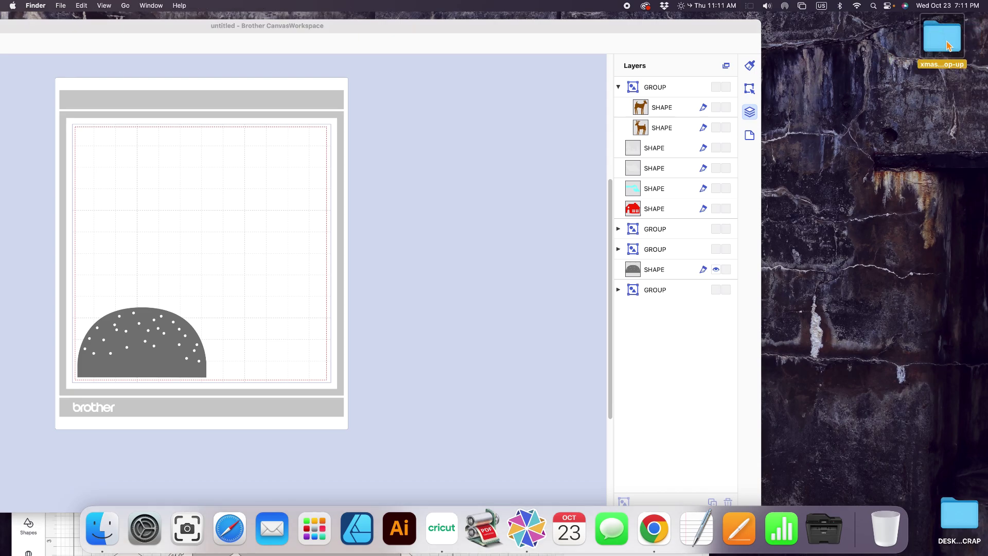
{"action": "double_click", "coordinate": [944, 48]}
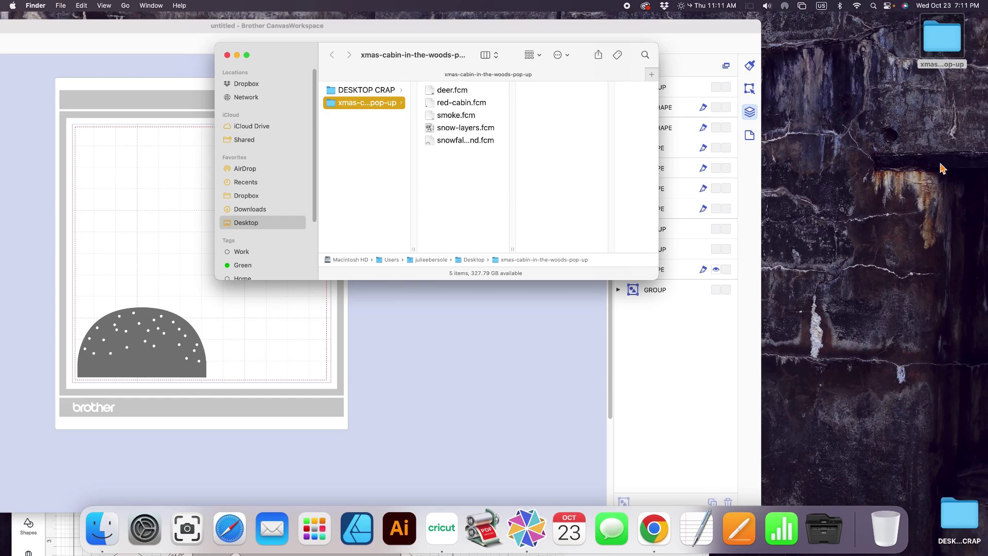
{"action": "left_click_drag", "start_coordinate": [289, 61], "coordinate": [480, 56]}
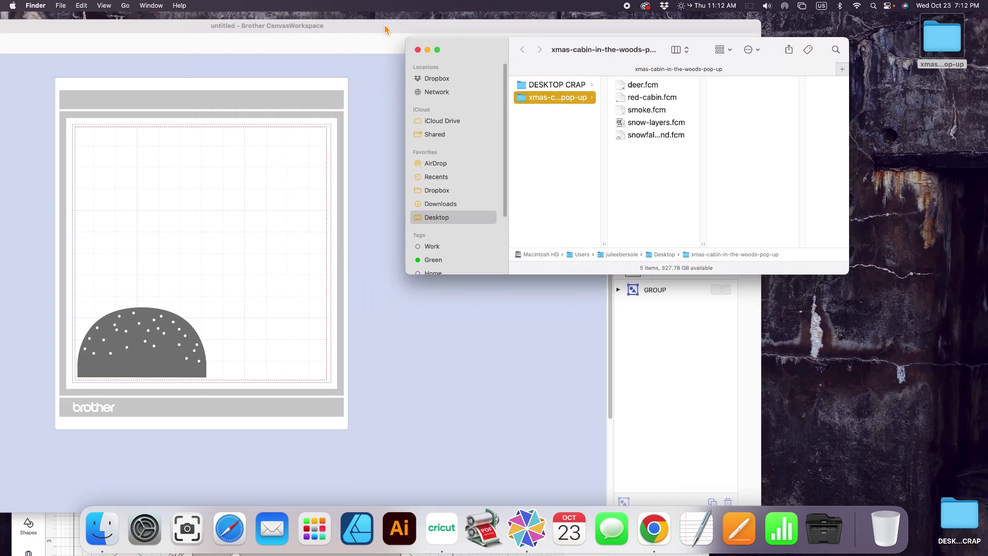
{"action": "left_click_drag", "start_coordinate": [384, 31], "coordinate": [562, 23]}
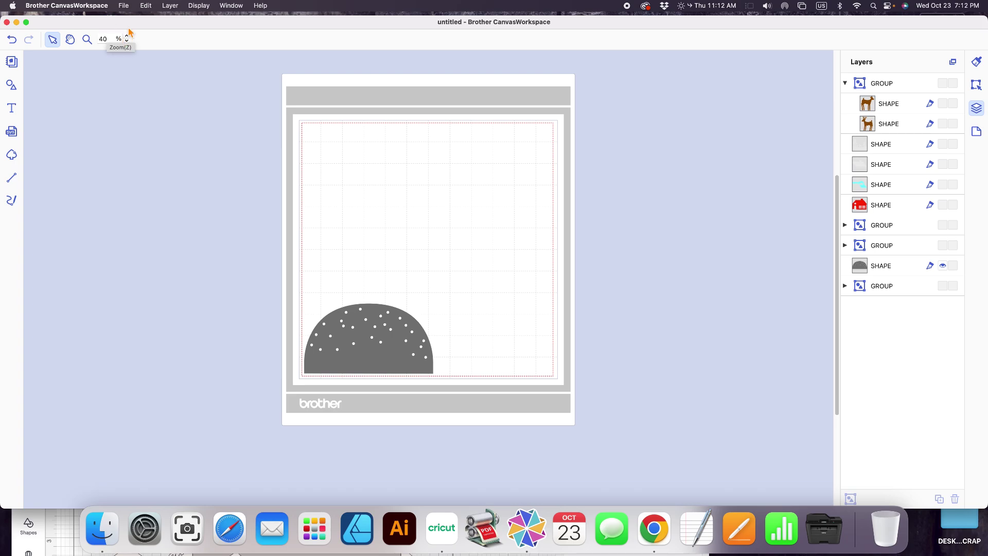
{"action": "double_click", "coordinate": [305, 24]}
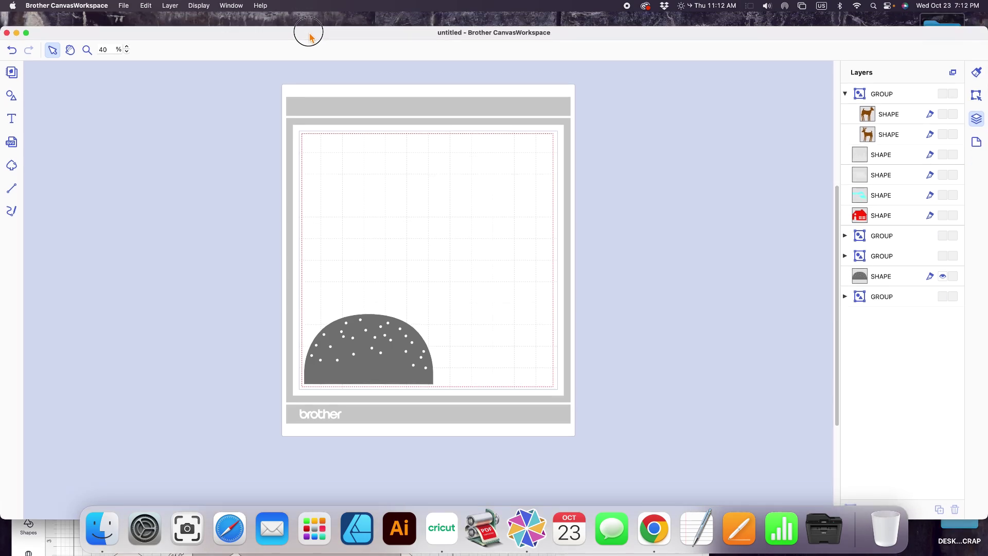